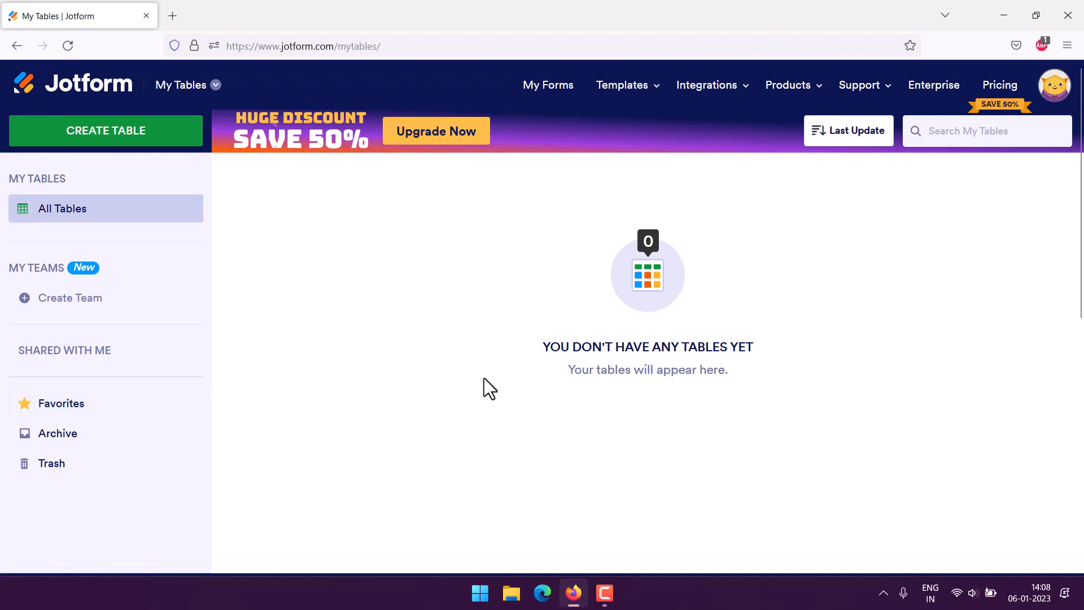
Create a new table from scratch
click(97, 140)
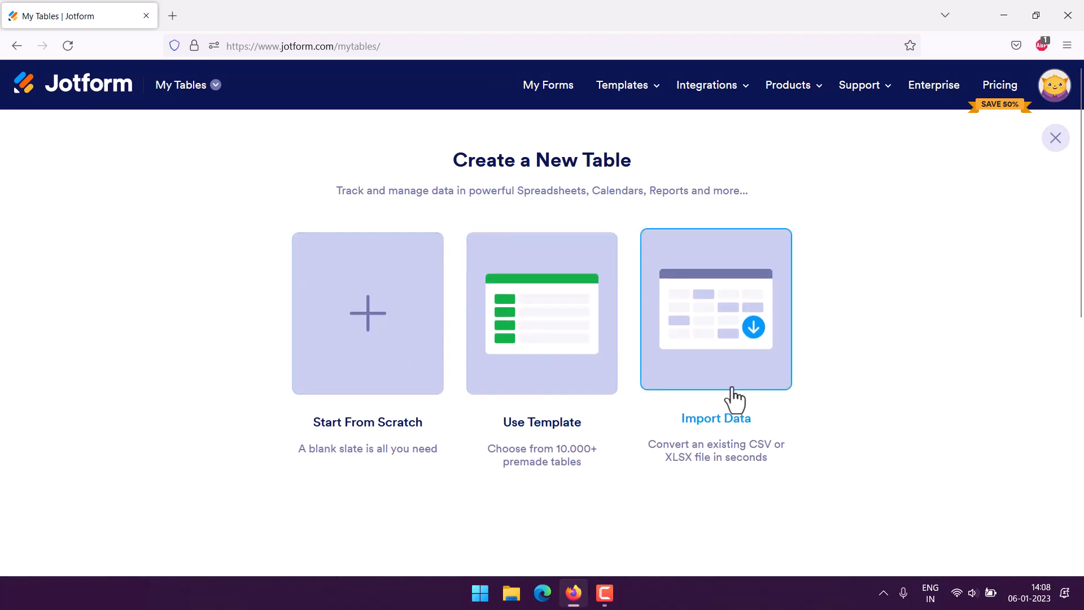
click(351, 333)
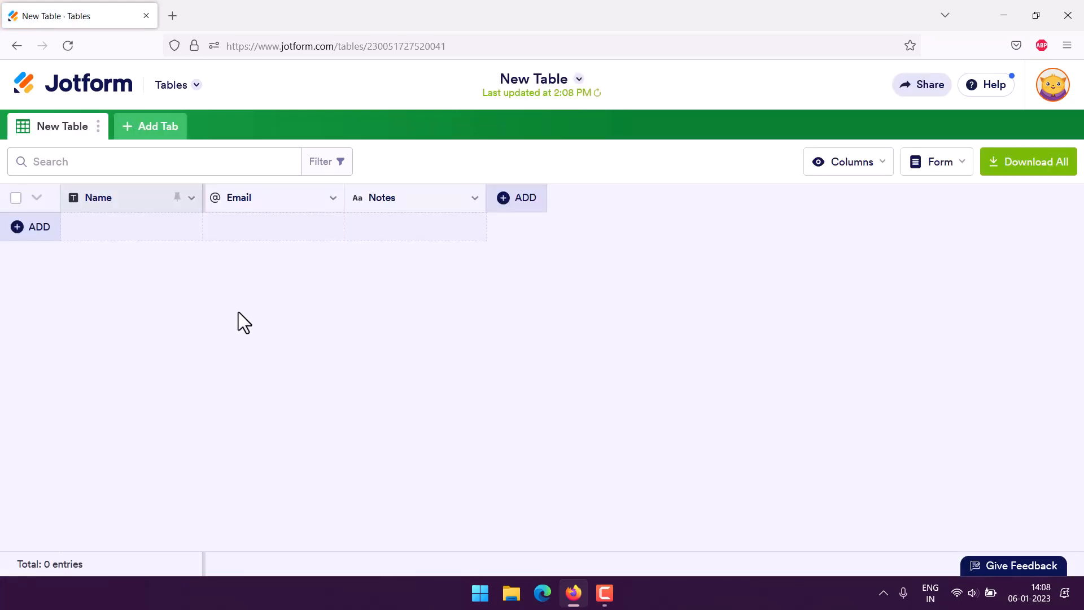
Delete the default Name, Notes and Email columns together with all their data
click(191, 197)
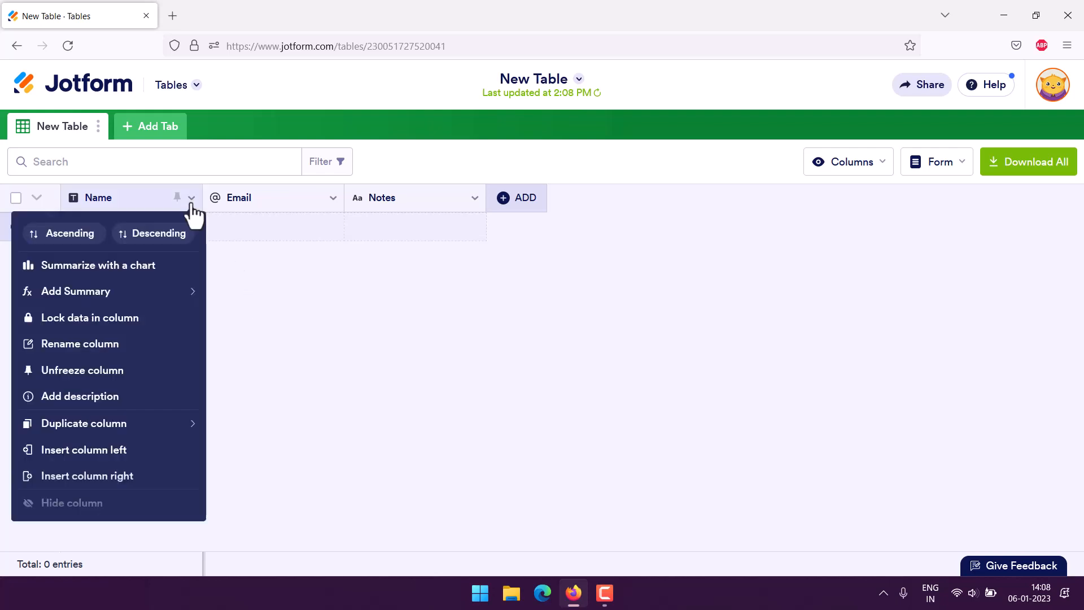
scroll(160, 428, down, 1)
click(122, 503)
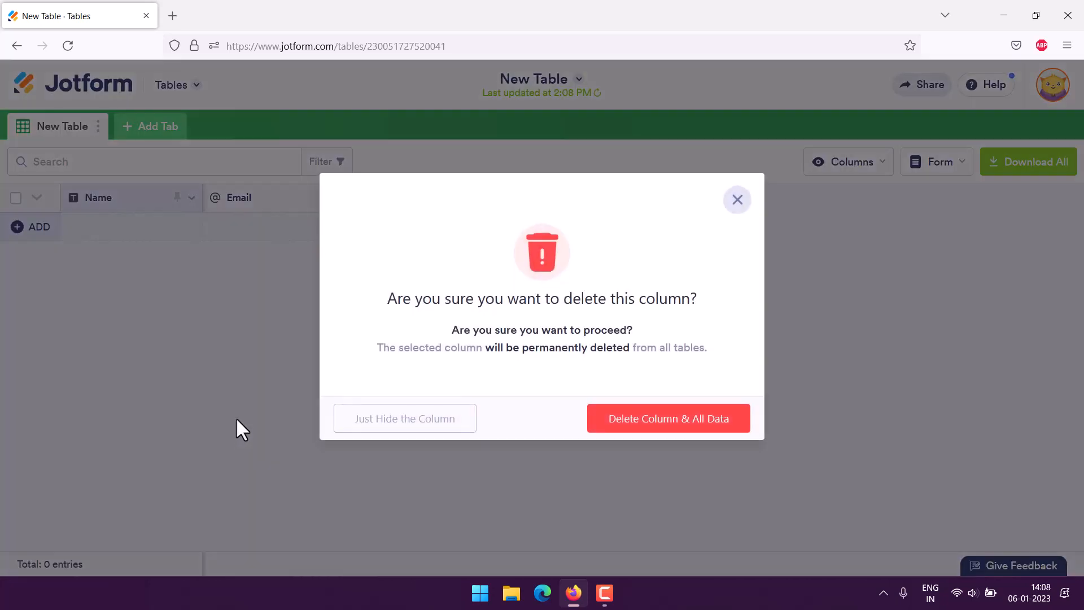
click(614, 426)
click(332, 197)
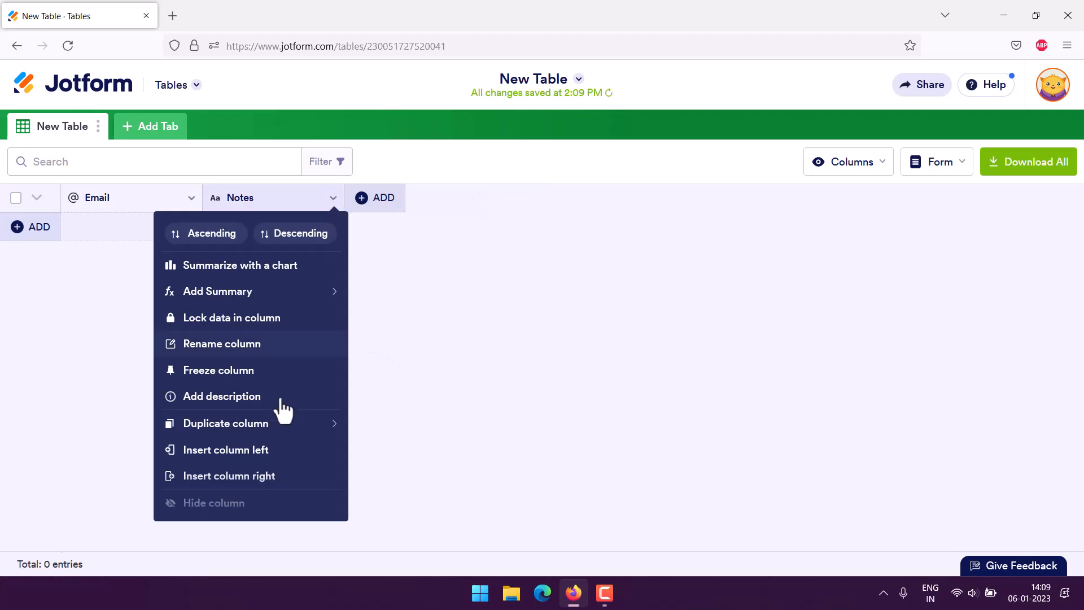
scroll(283, 411, down, 1)
click(246, 507)
click(607, 427)
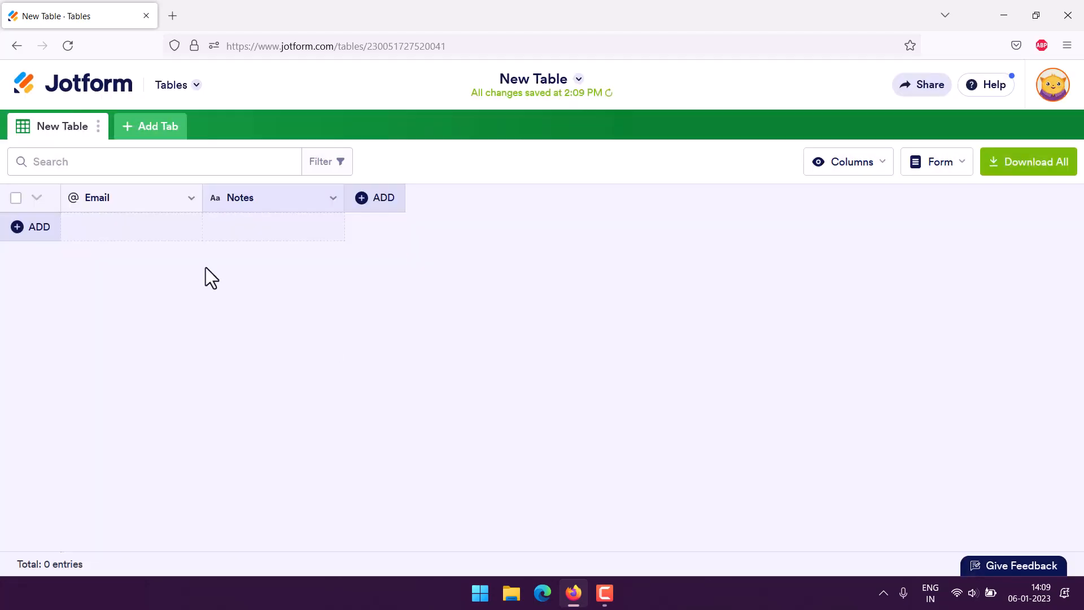
click(191, 198)
scroll(160, 508, down, 1)
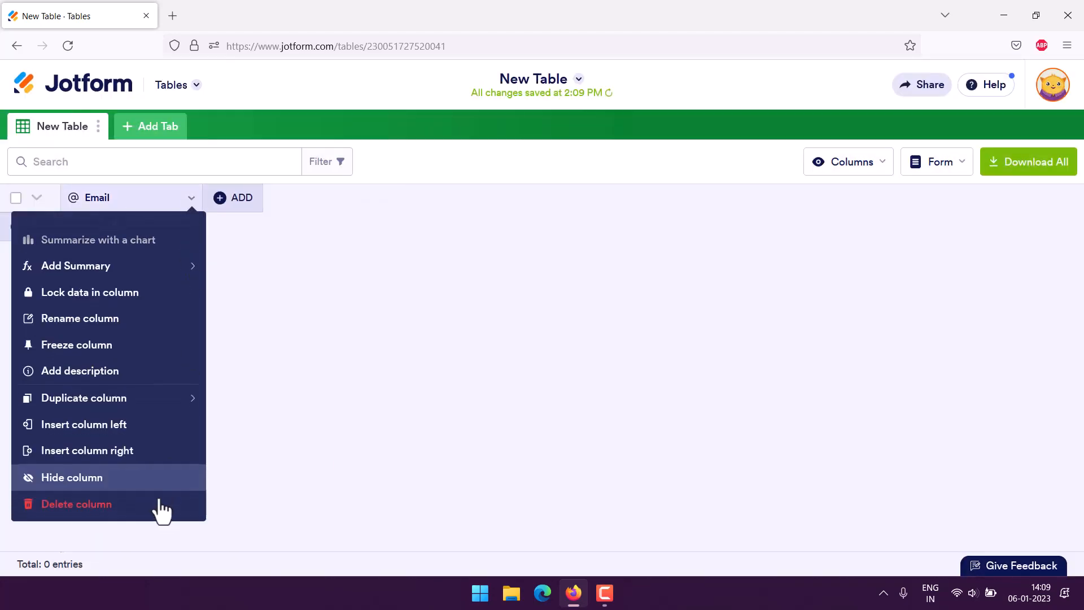
click(104, 505)
click(615, 419)
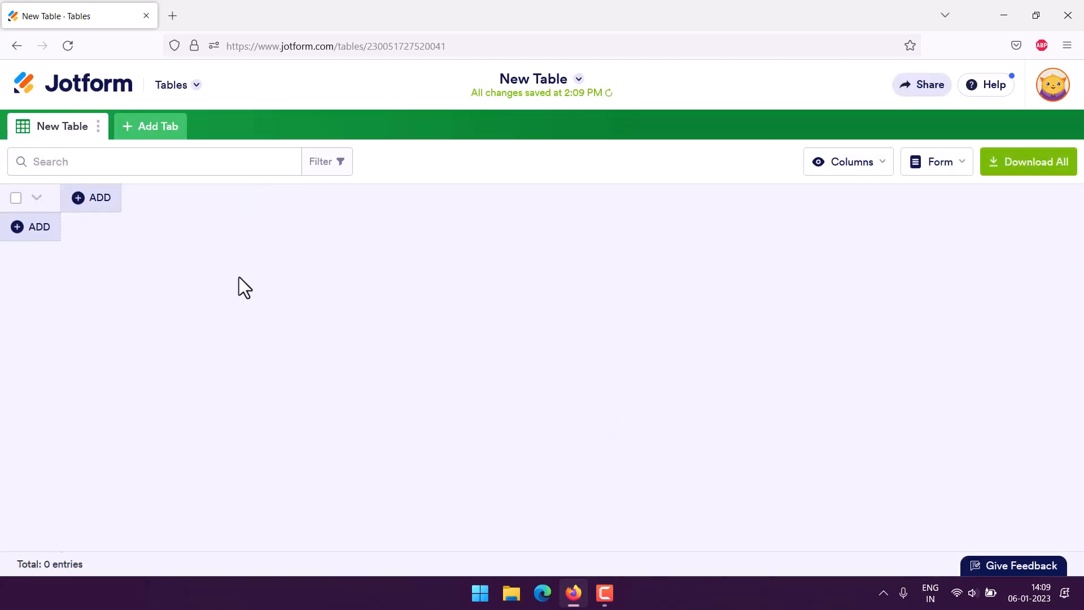
Create a Date & Time column named Date with both date and time options enabled, and start adding another column
click(85, 198)
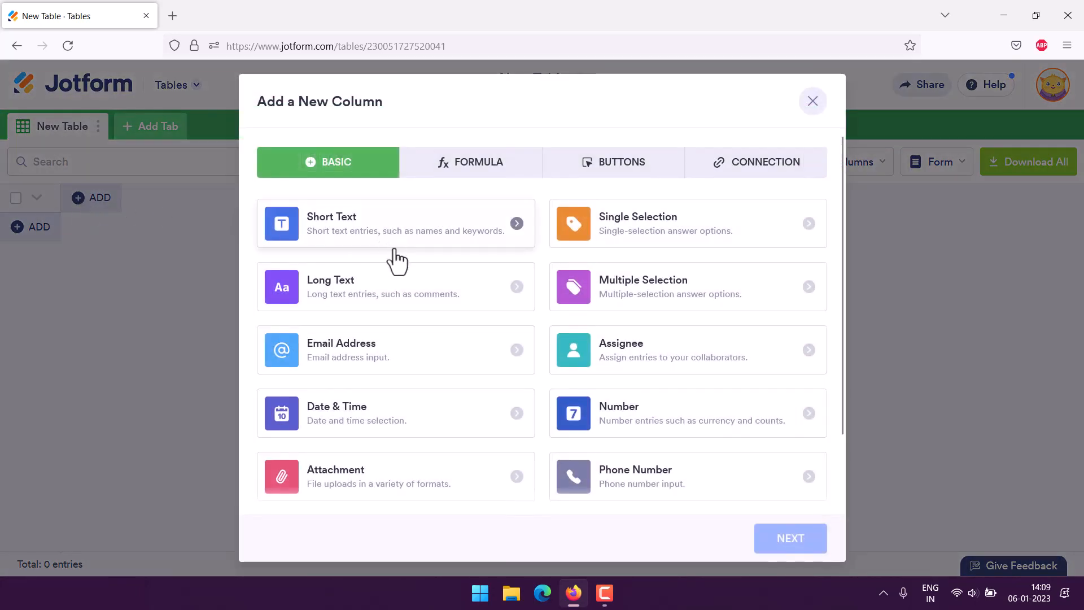
scroll(635, 316, down, 2)
click(370, 343)
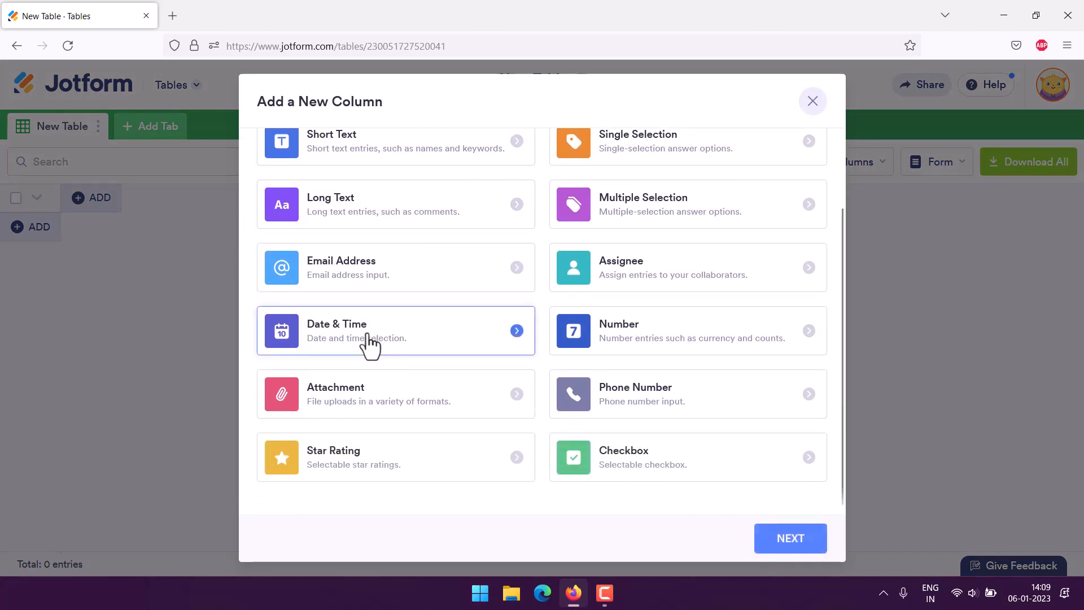
click(799, 546)
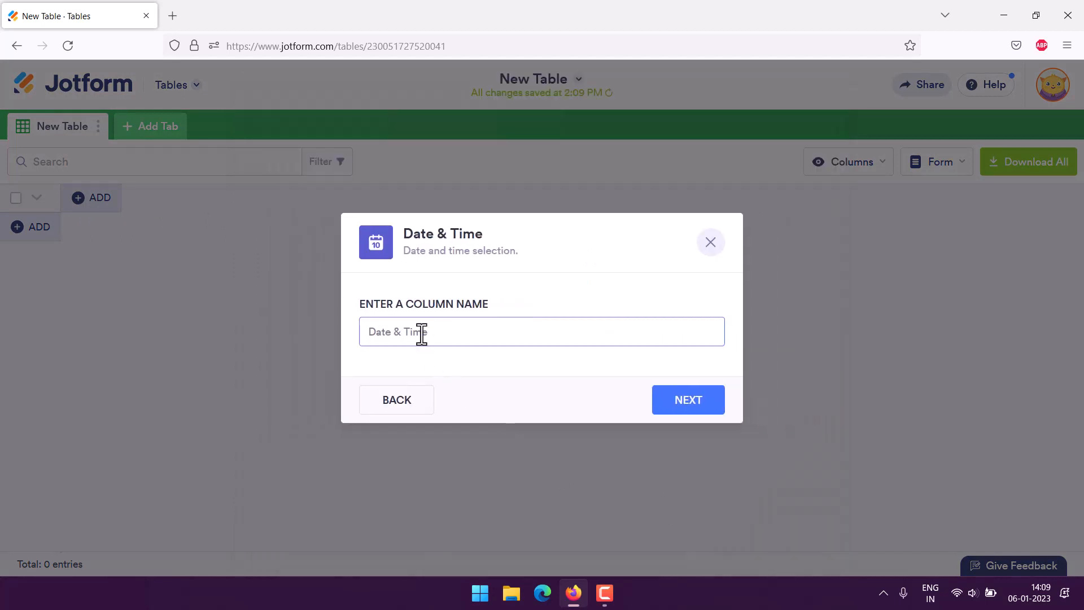
text(Date)
click(680, 404)
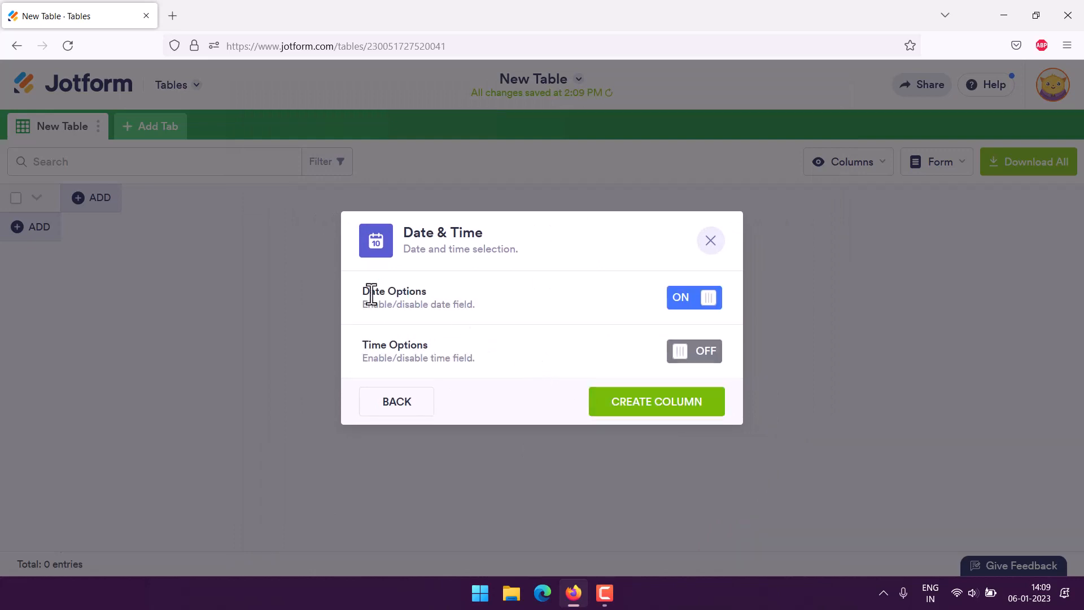
click(702, 356)
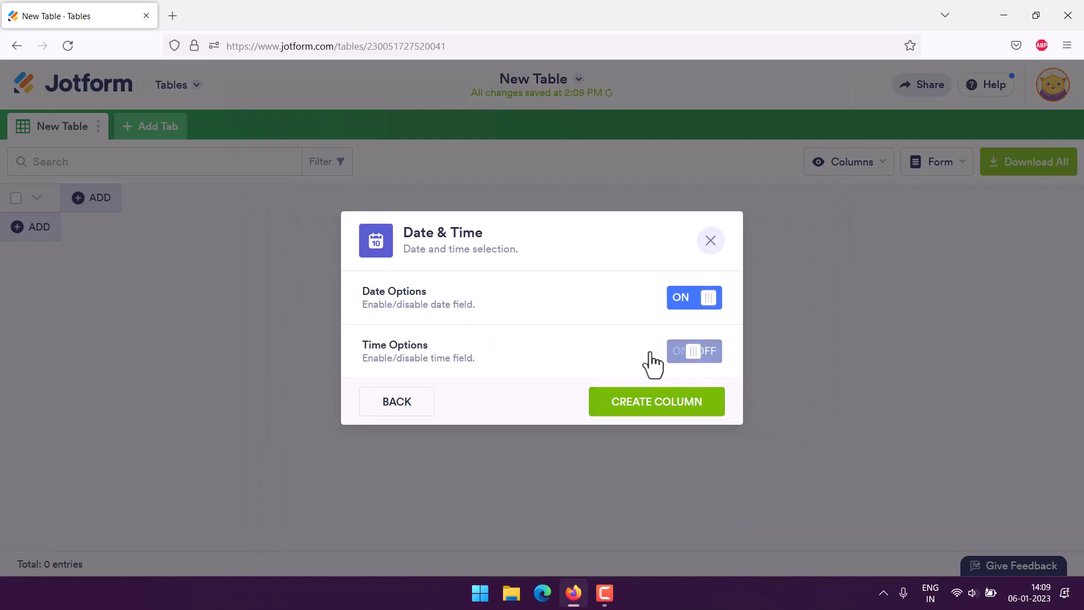
click(653, 410)
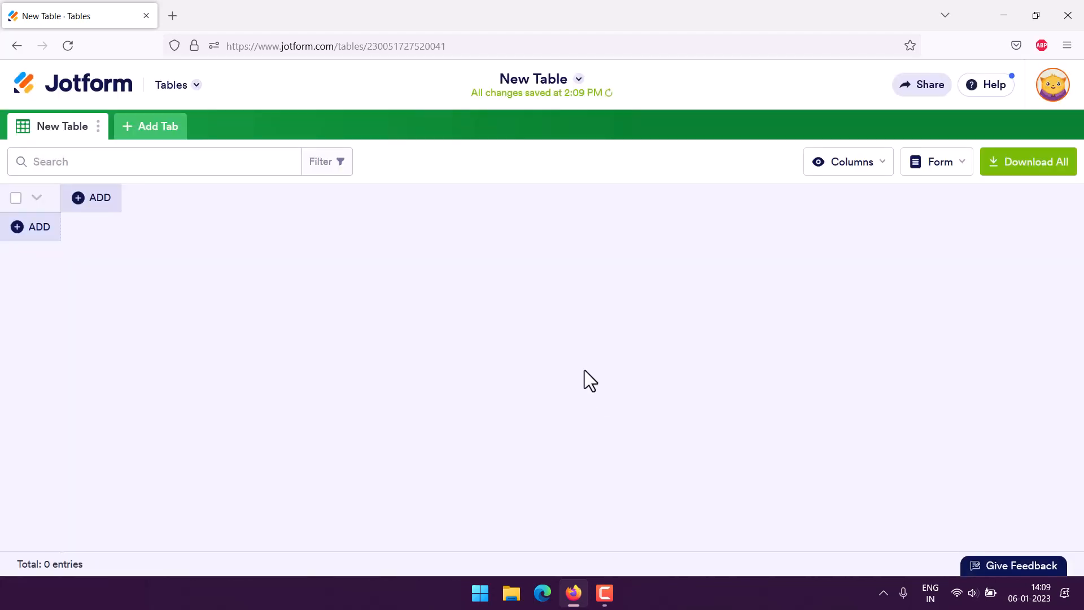
click(237, 201)
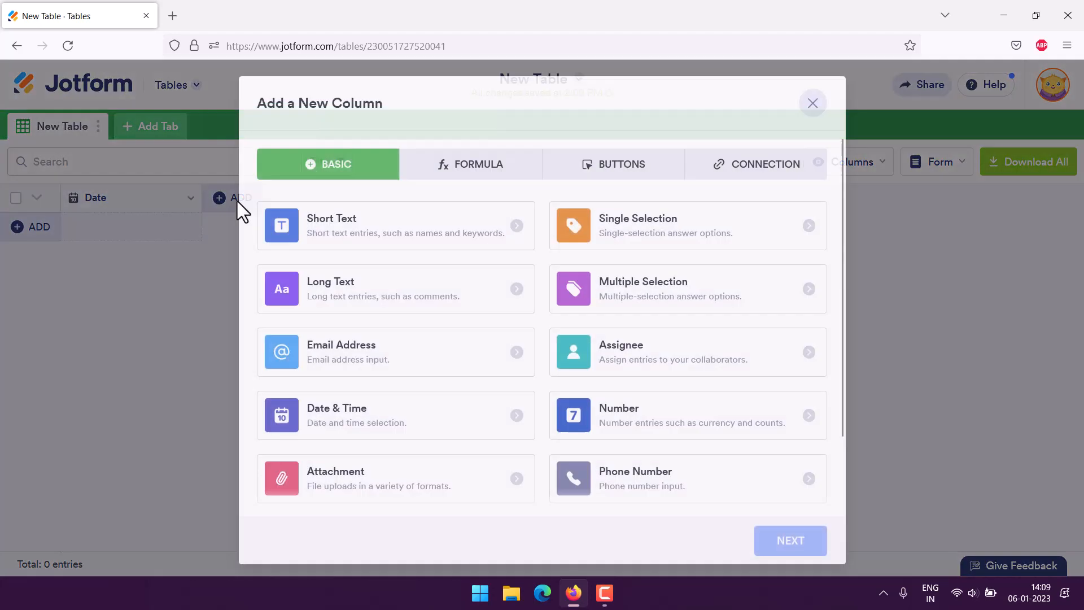
click(296, 232)
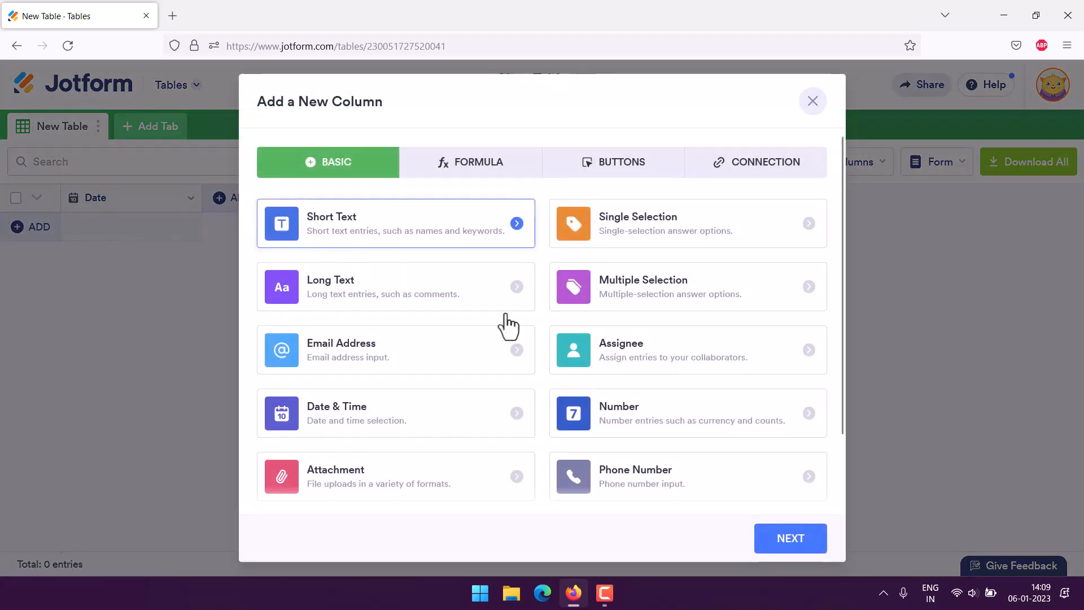
click(779, 539)
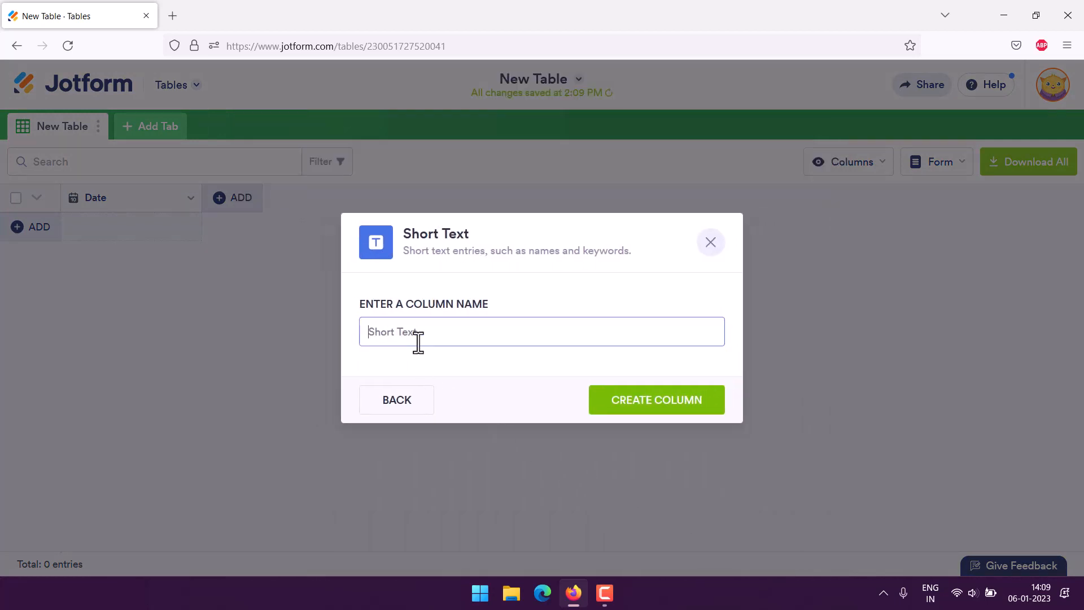
click(401, 408)
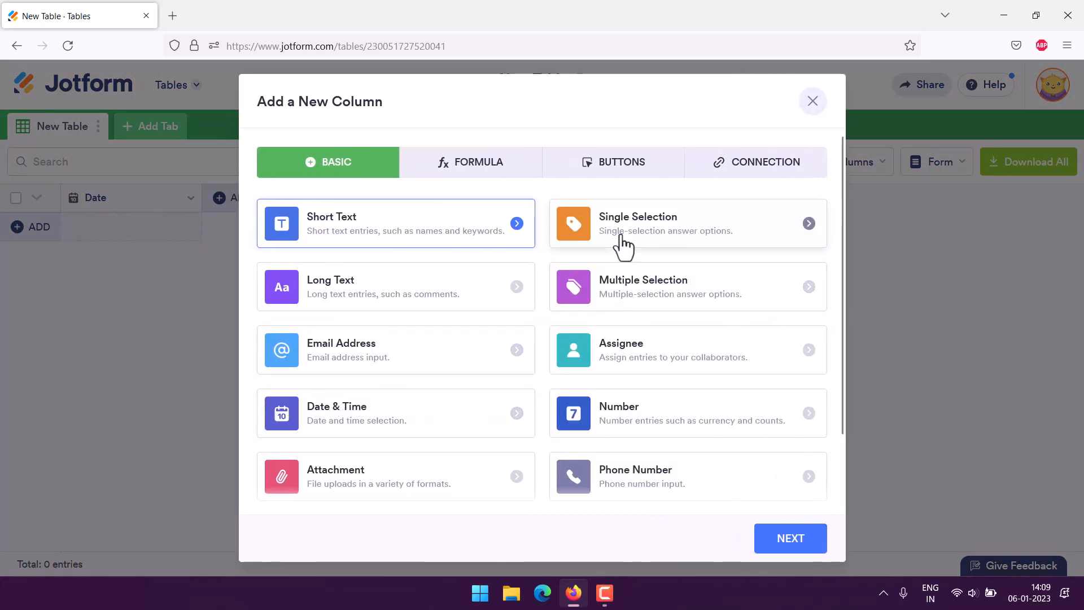
click(816, 236)
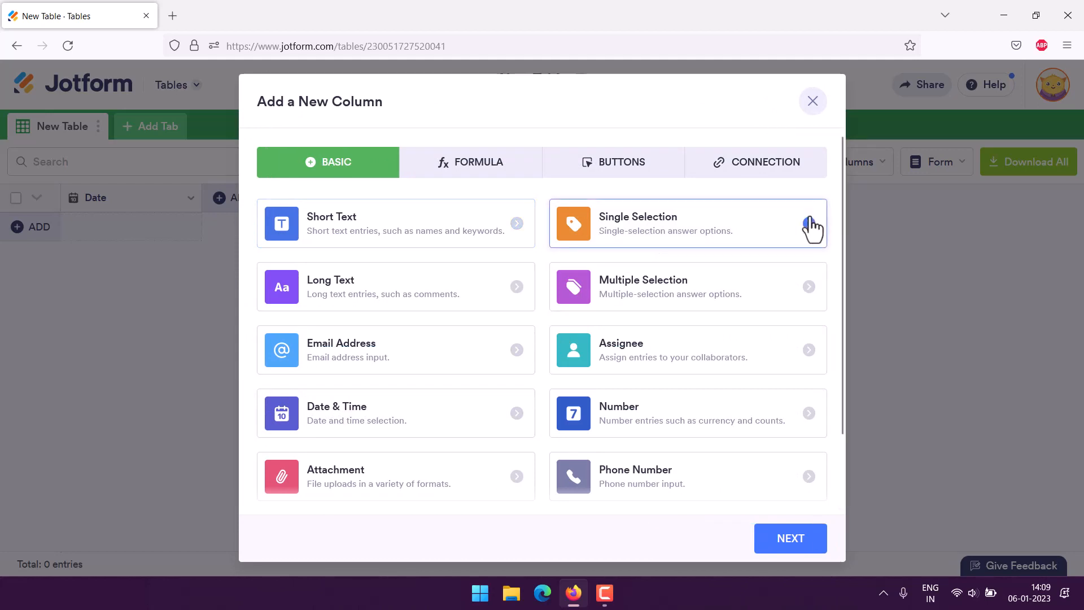
Choose Multiple Selection as the type of the new column and name it Activity
click(770, 292)
click(788, 545)
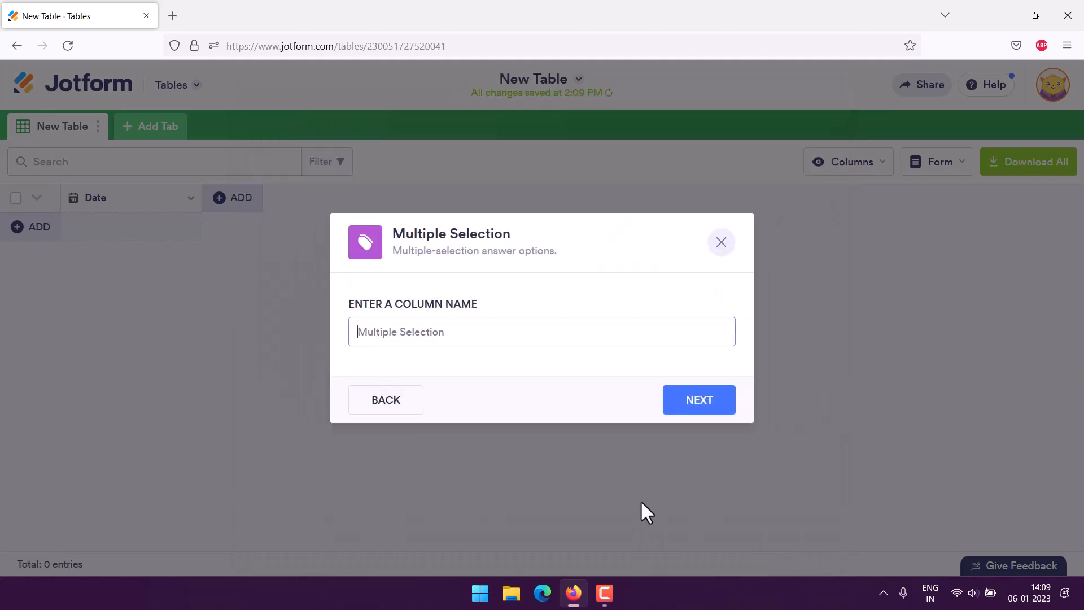
text(Activity)
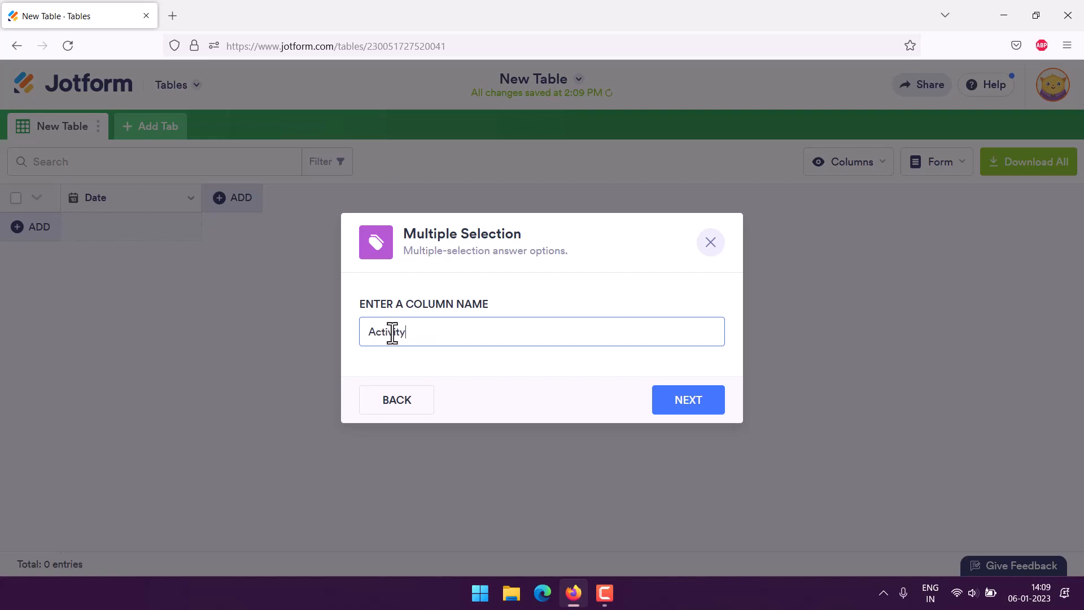
click(678, 406)
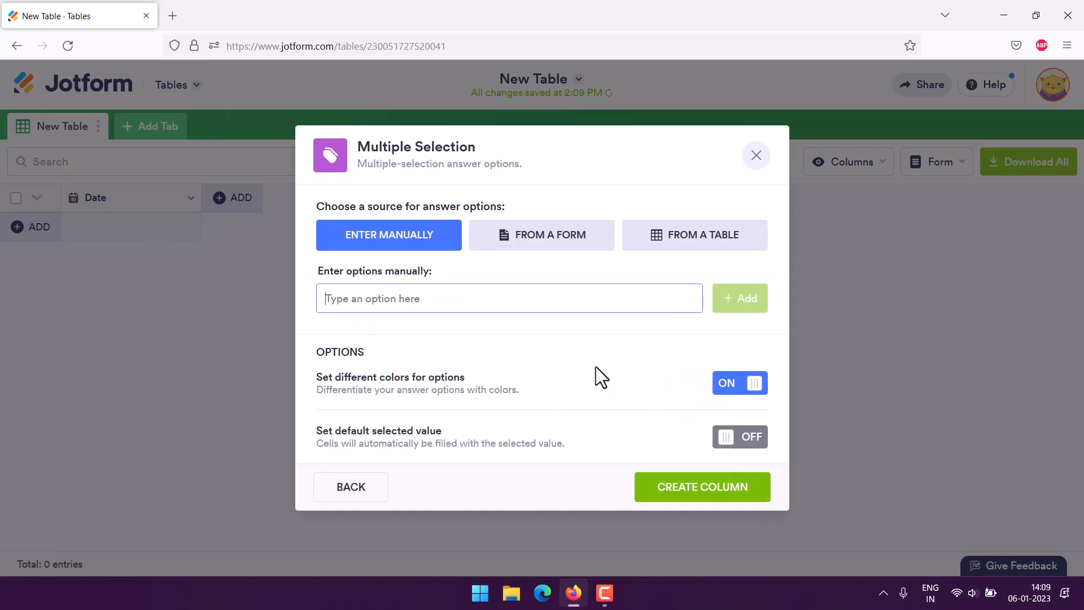
Enter the answer options Jogging, Gym, Cardio, Walking and Others manually, and create the Activity column
click(436, 304)
text(Jogging)
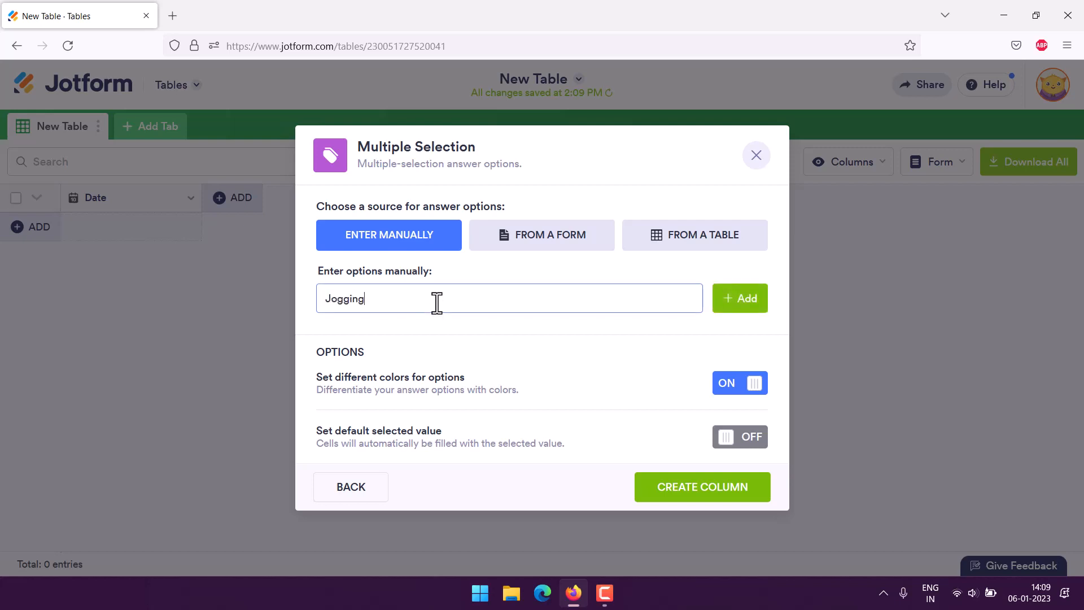
click(745, 308)
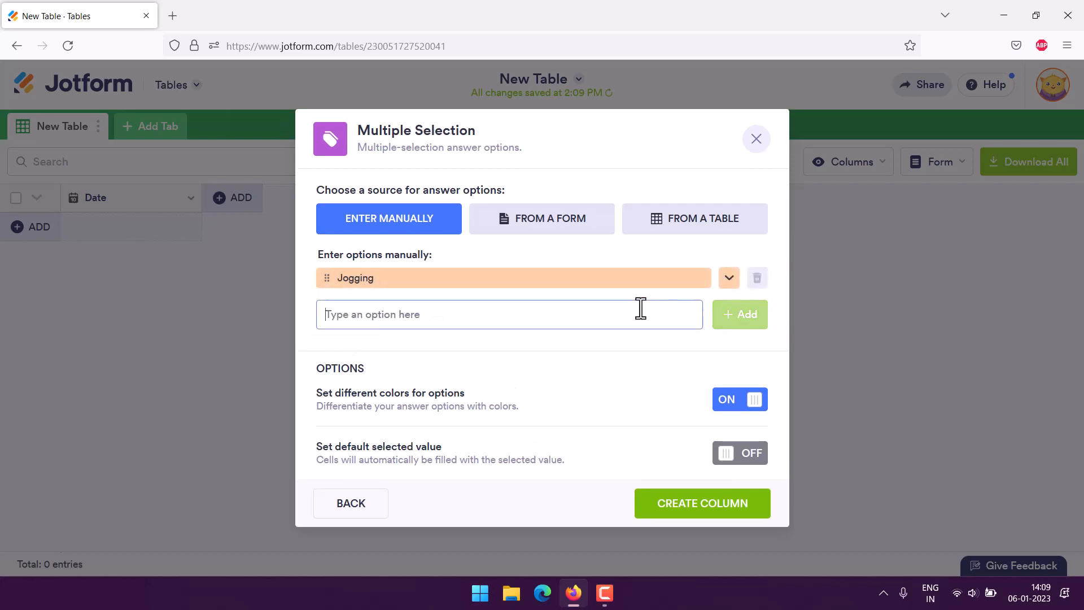
text(Gym)
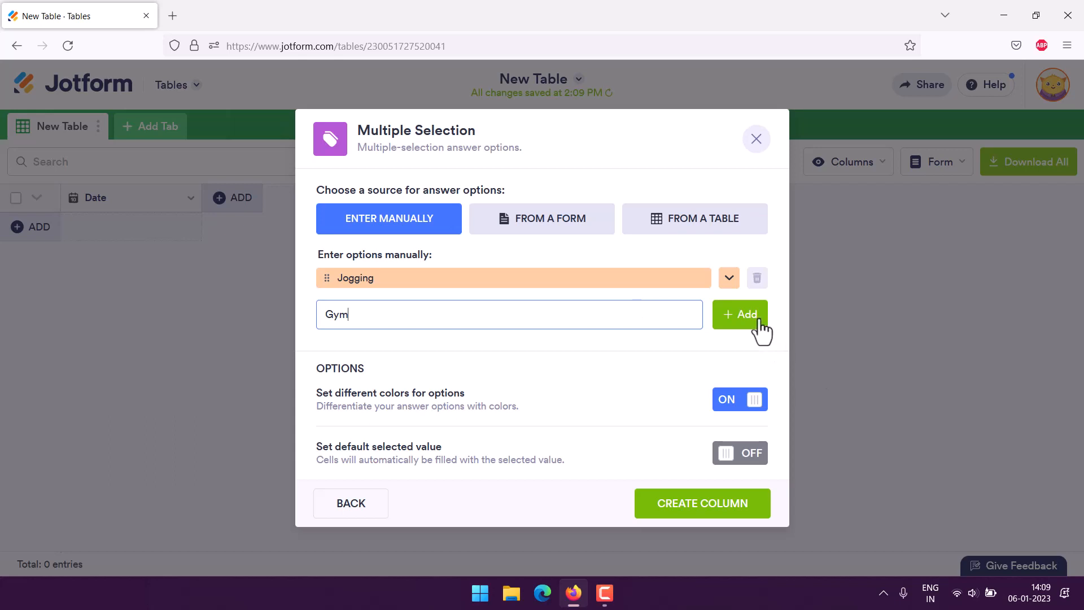
click(759, 320)
text(Cardi)
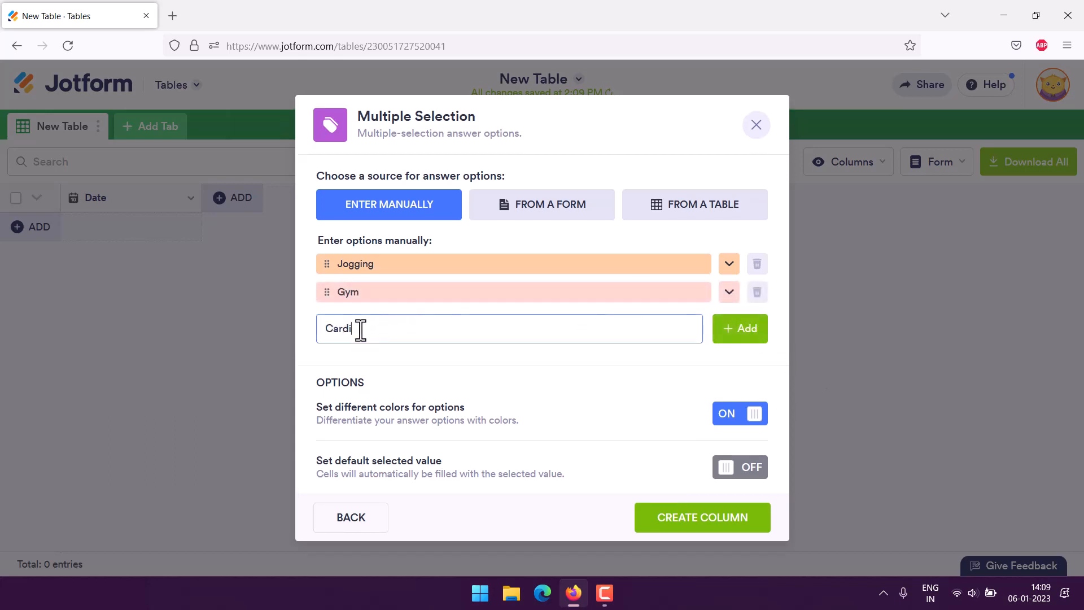
text(o)
click(745, 336)
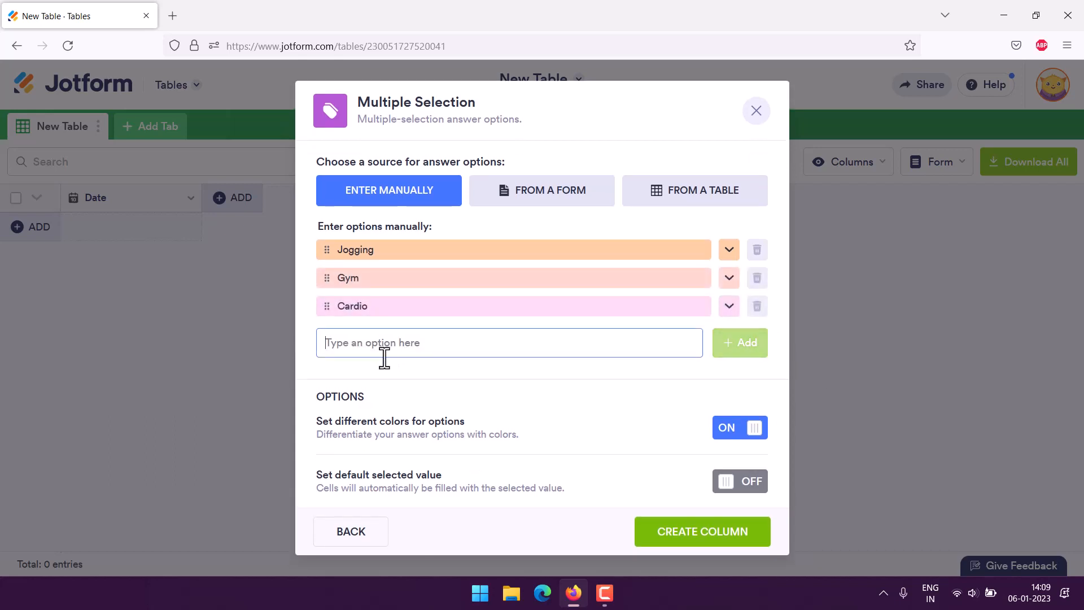
text(Walking)
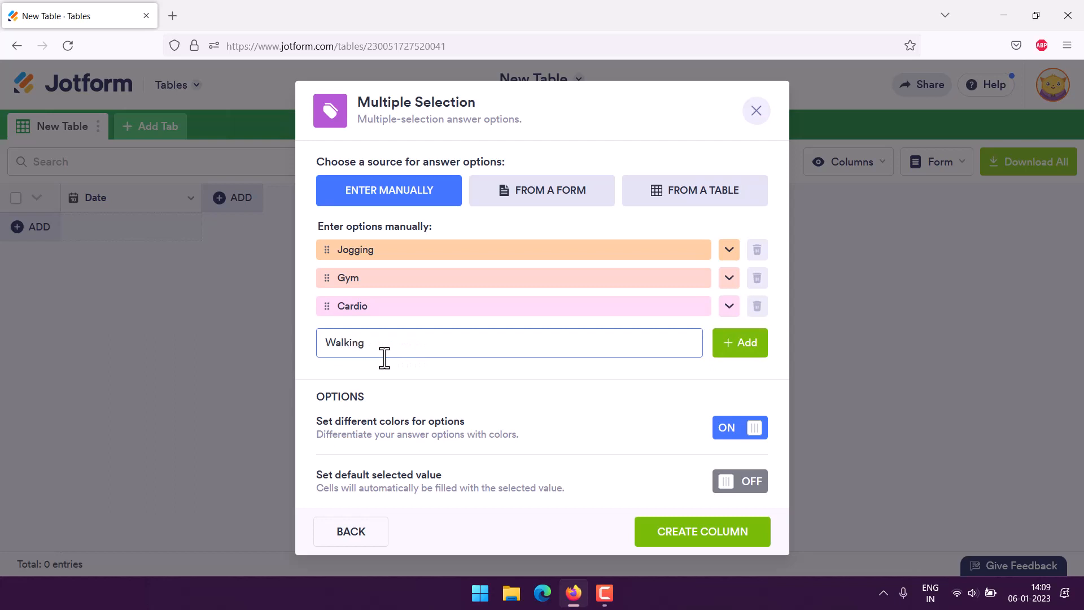
click(729, 351)
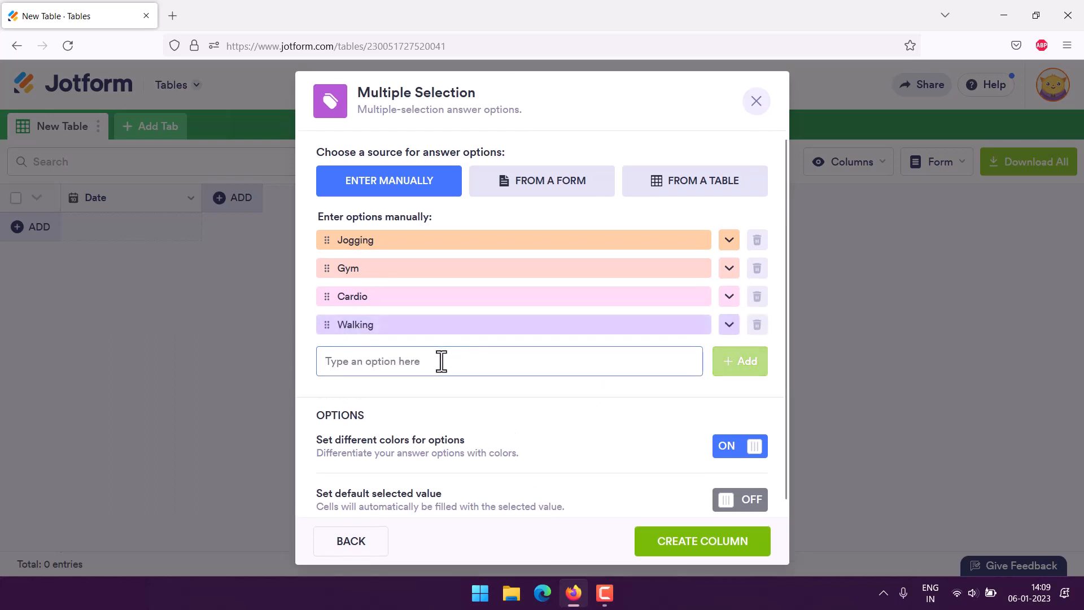
text(Others)
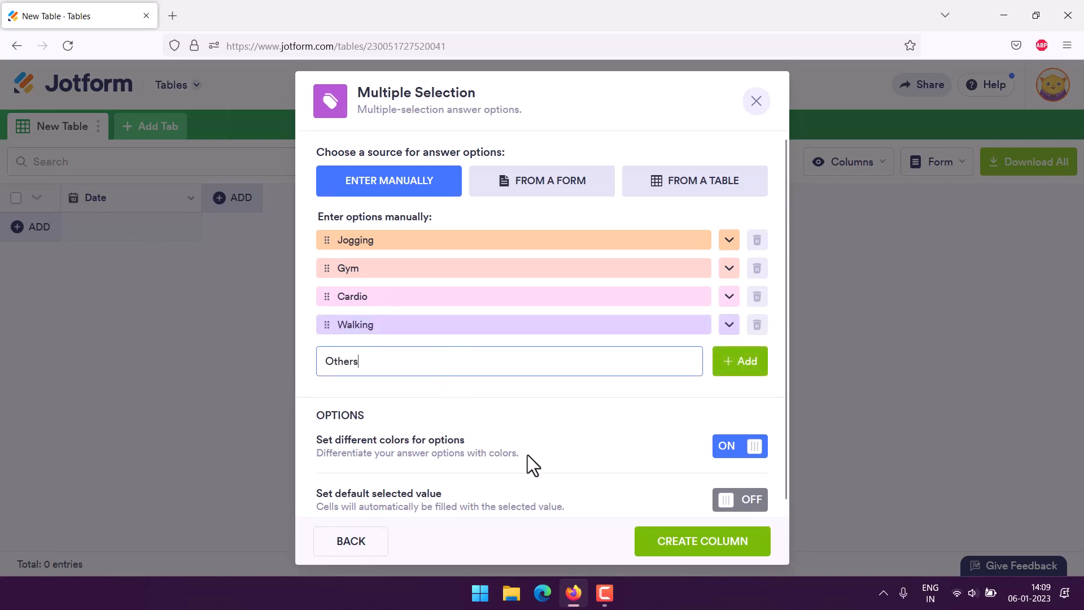
click(689, 543)
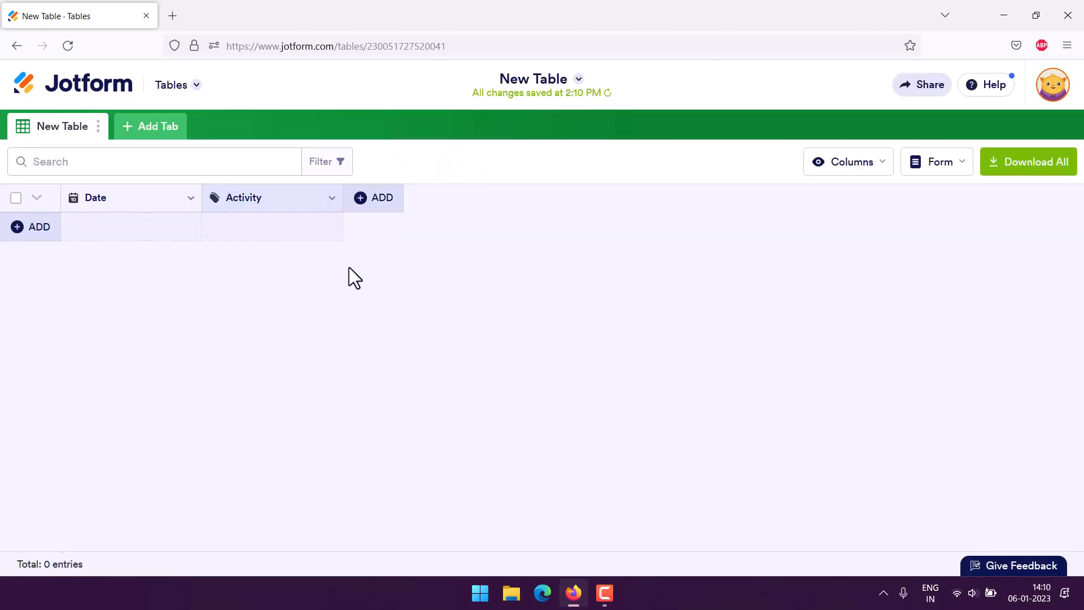
Create a Number column named Duration with the precision format 1.00 and currency left off
click(366, 205)
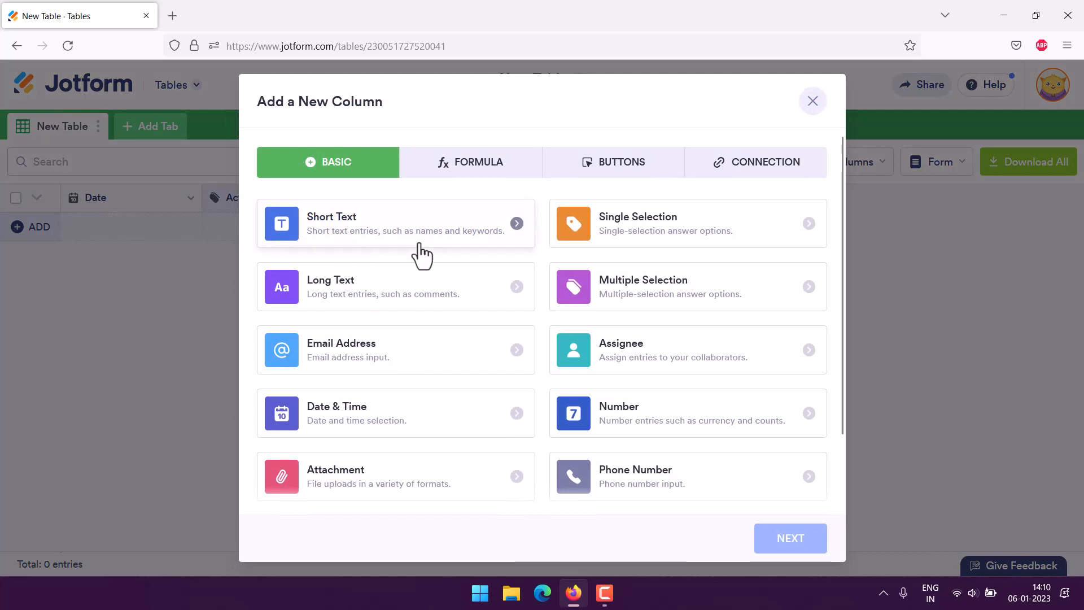
scroll(493, 312, down, 2)
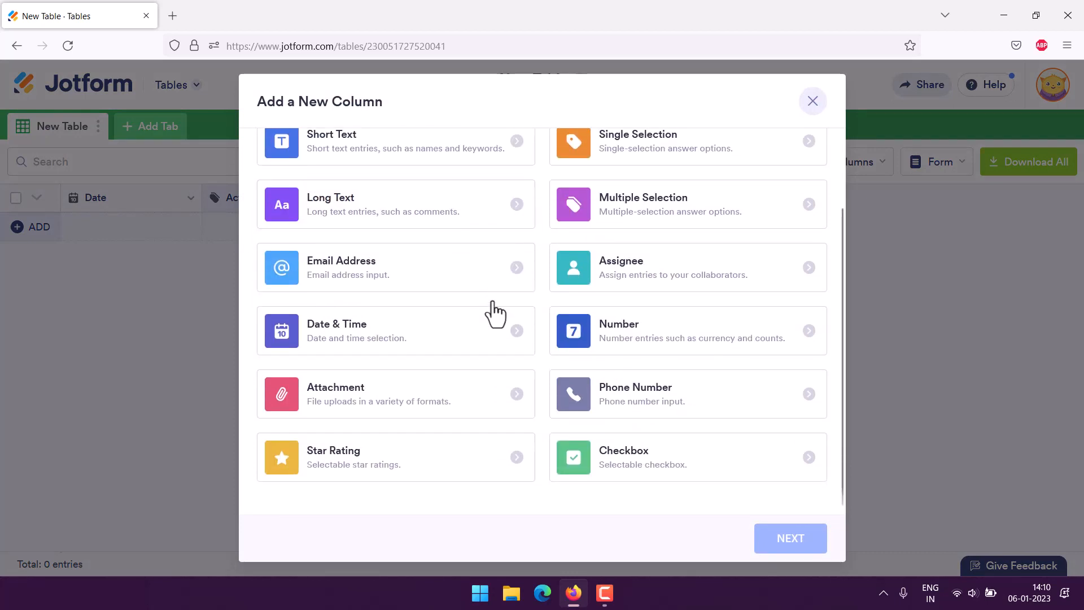
click(640, 345)
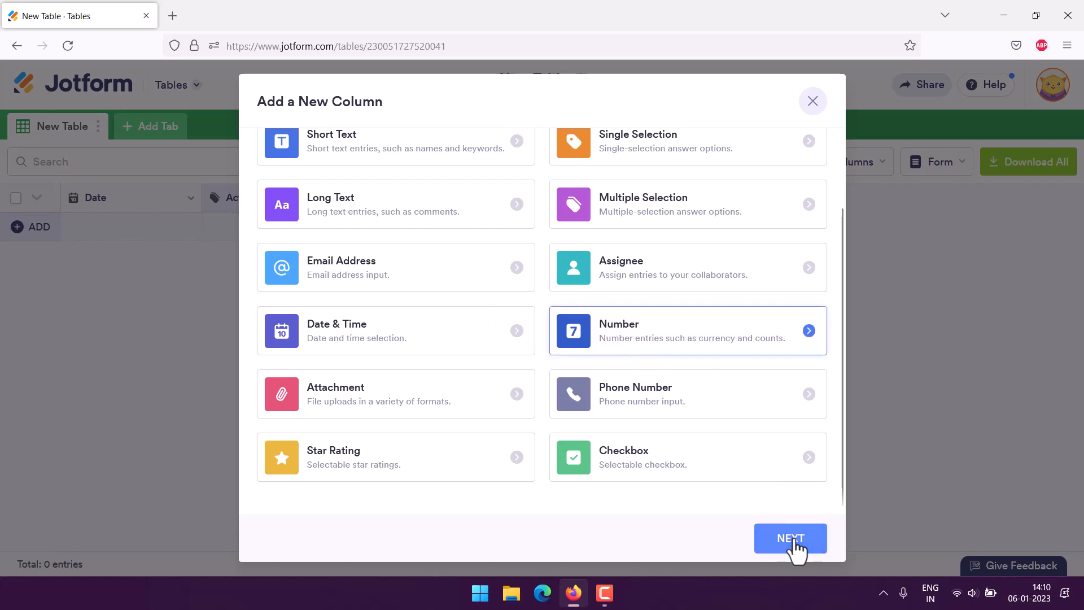
click(790, 543)
text(Dura)
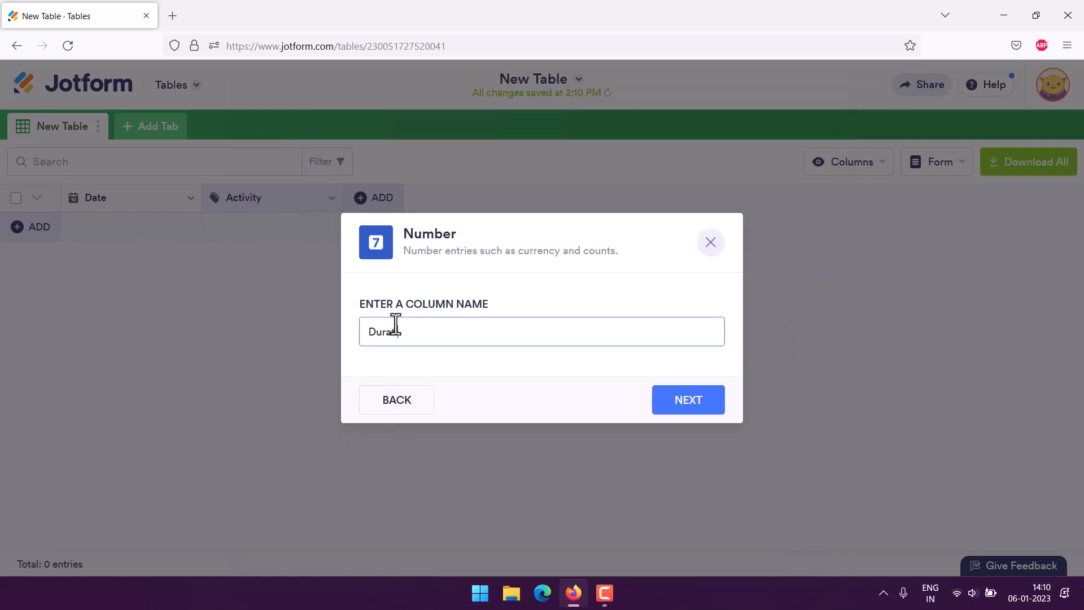
text(tion)
click(685, 397)
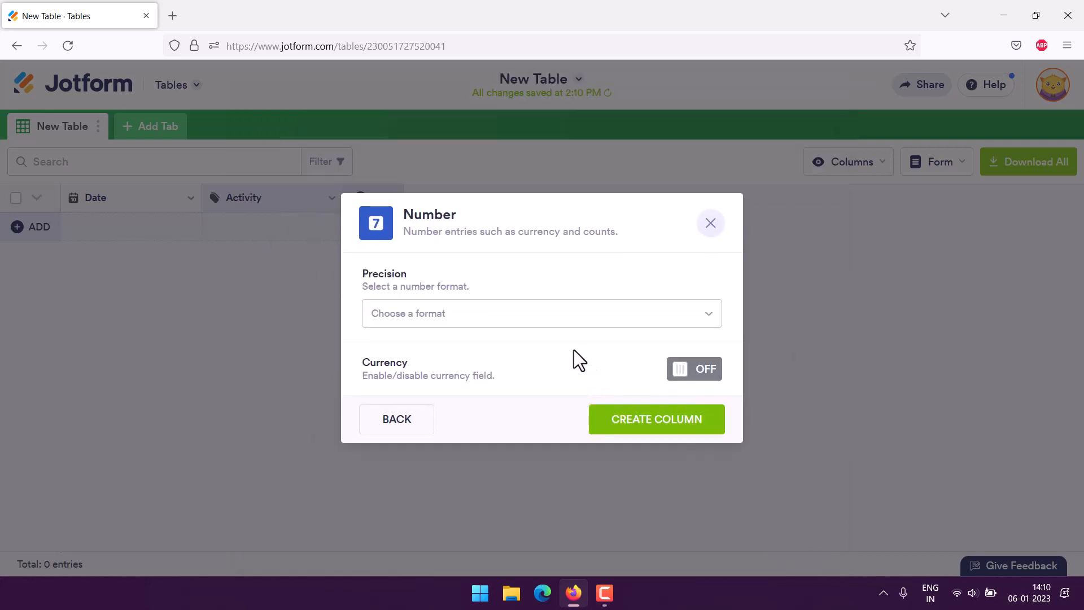
click(522, 319)
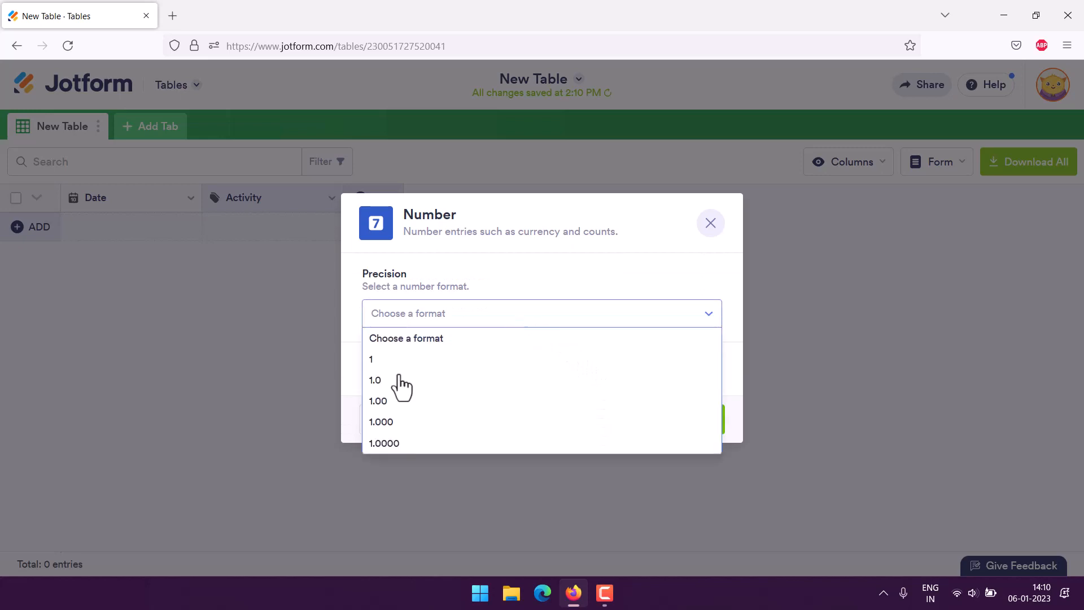
click(377, 400)
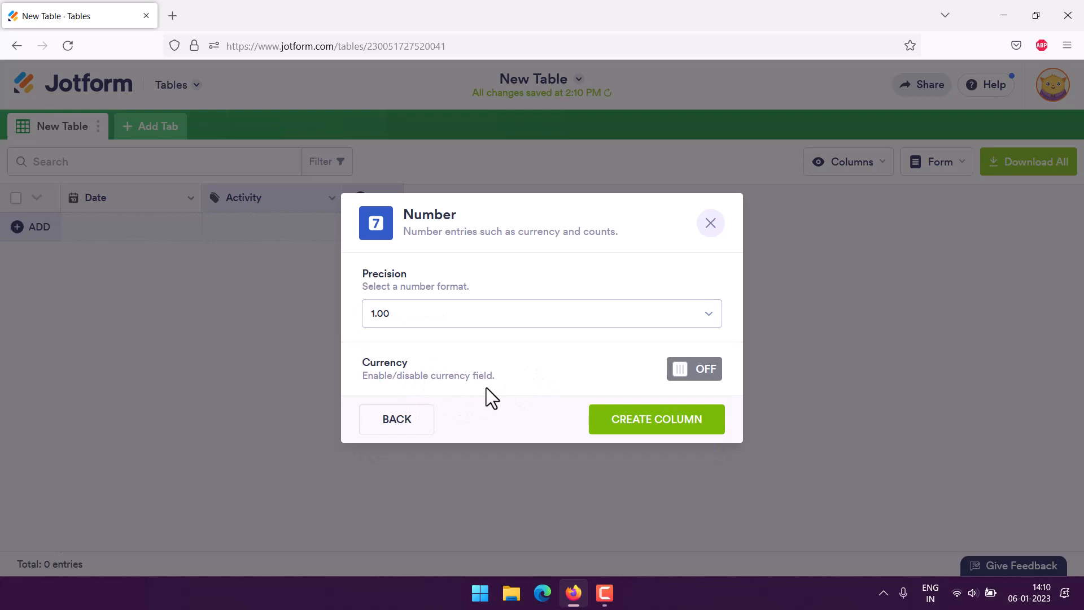
click(655, 427)
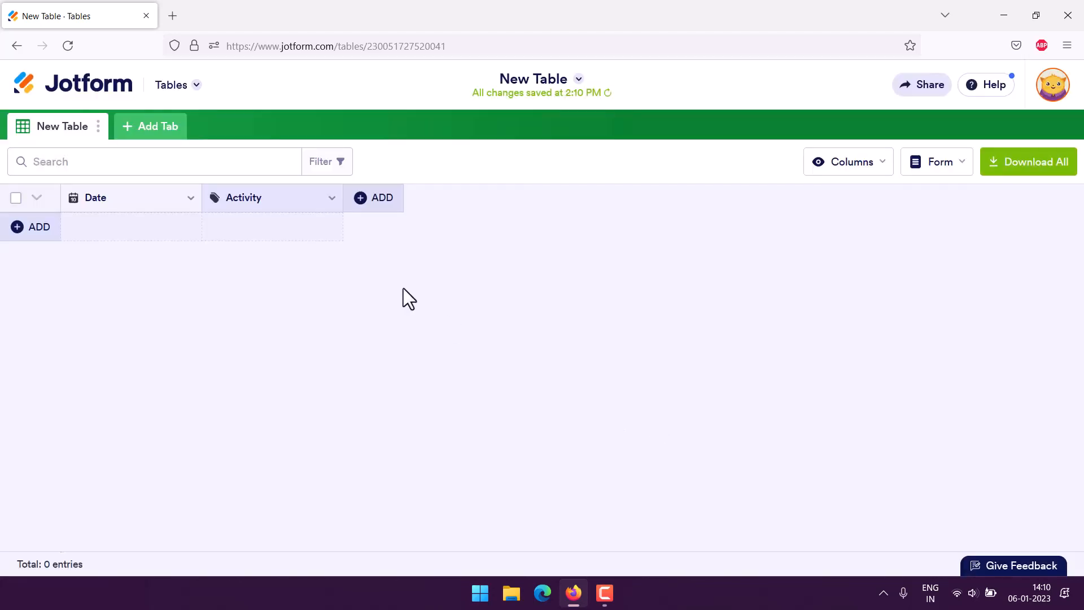
Create a Number column named Calories with the precision format 1.000
click(528, 203)
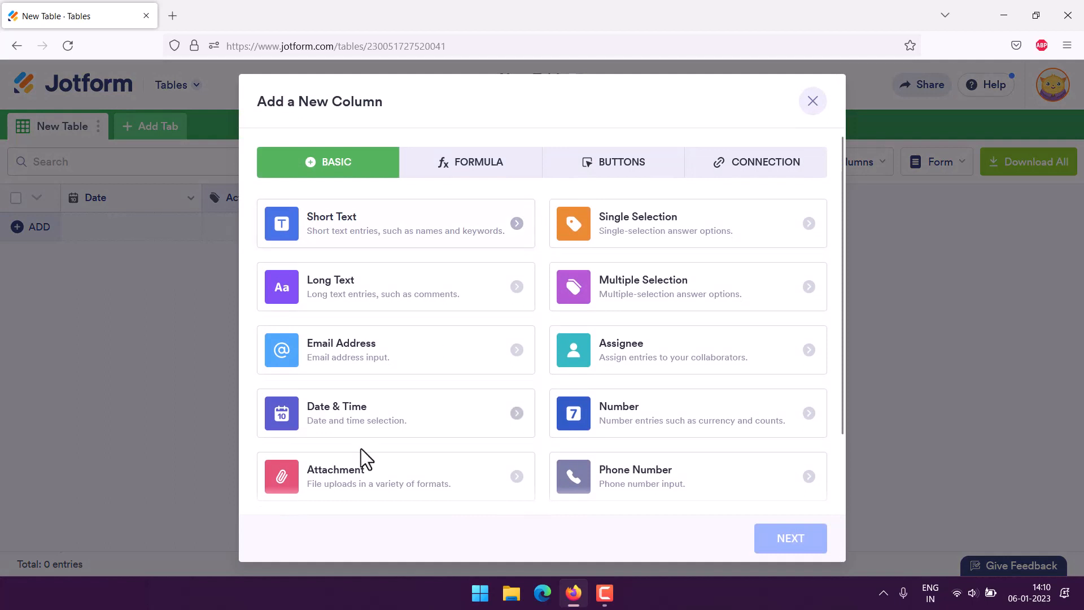
click(571, 428)
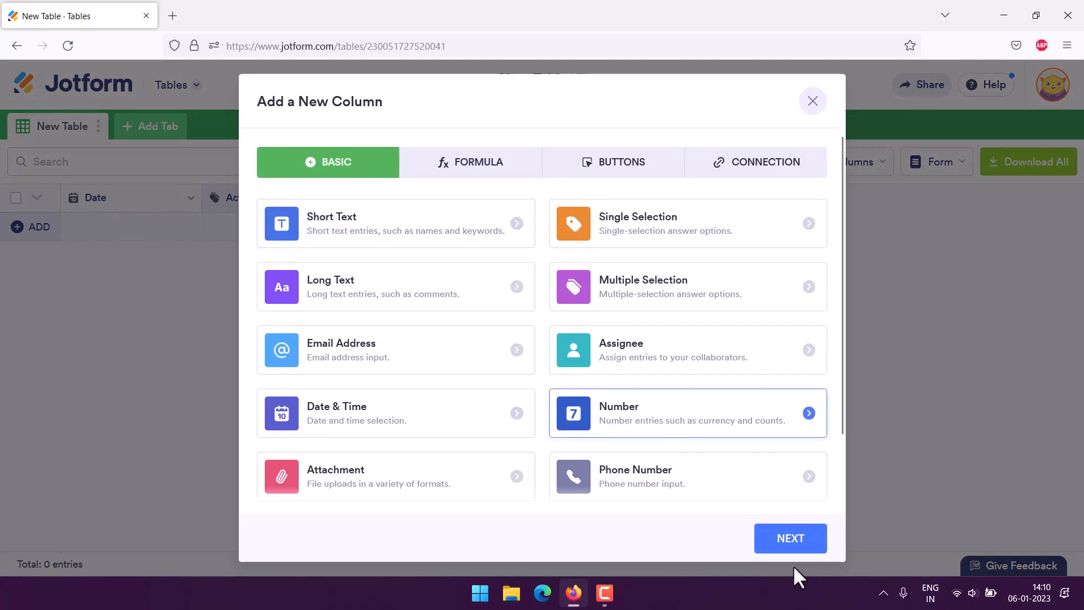
click(790, 541)
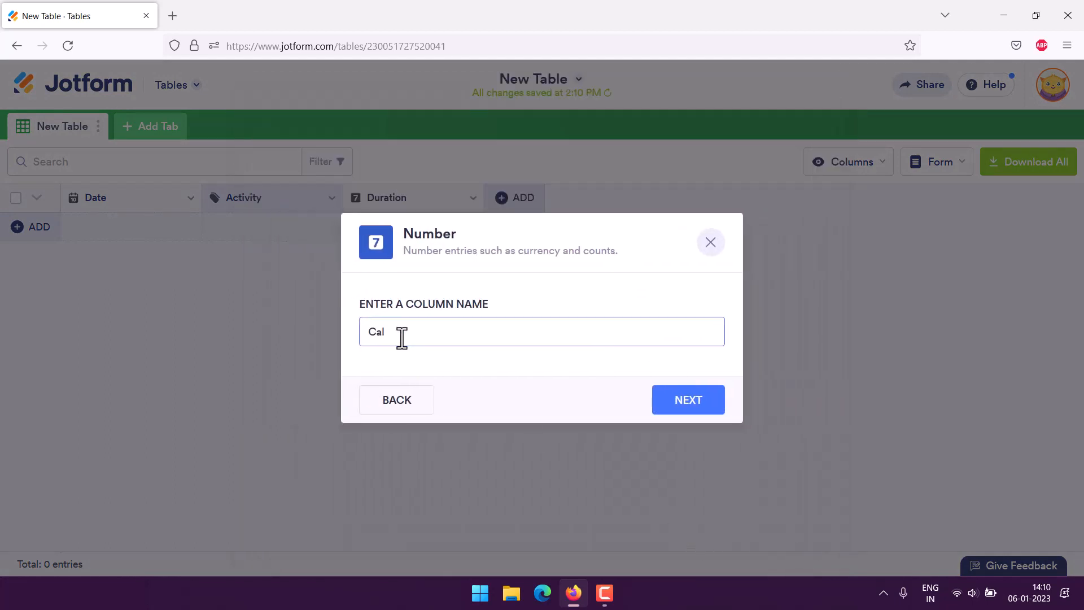
click(664, 387)
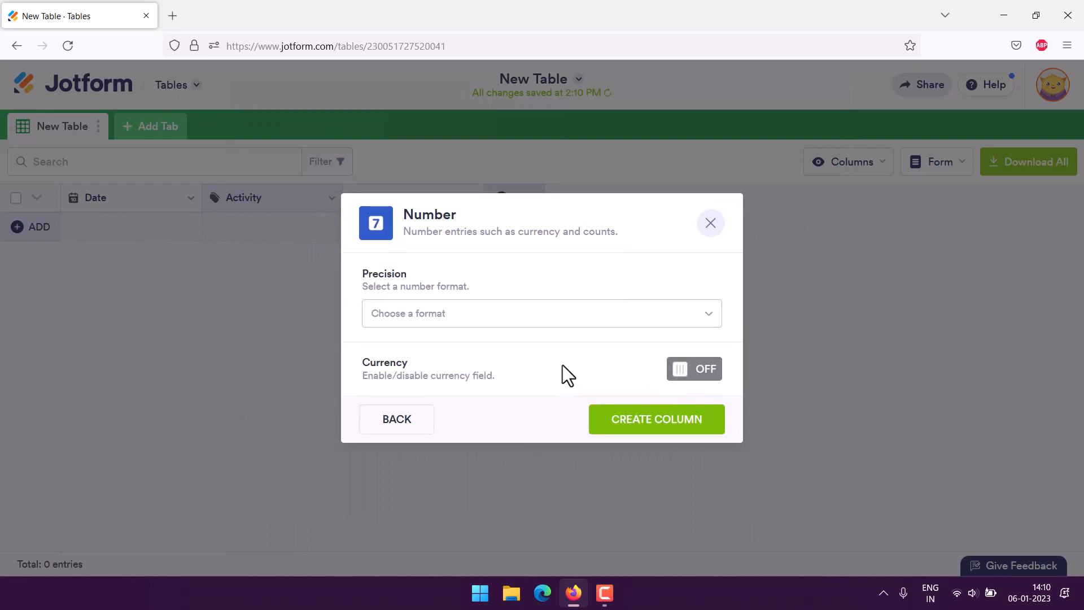
click(442, 313)
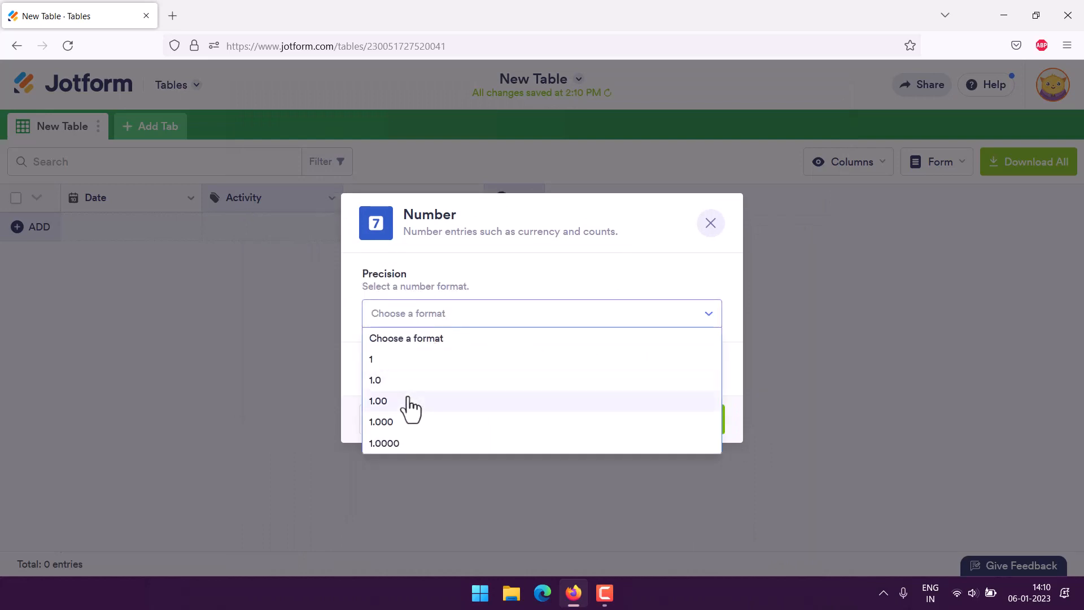
click(397, 422)
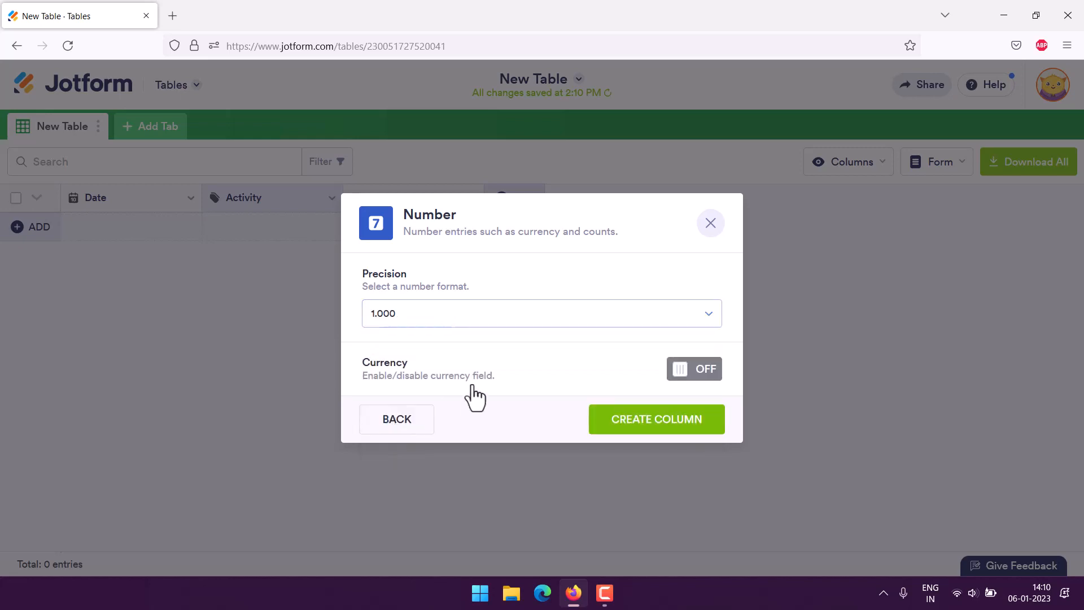
click(605, 407)
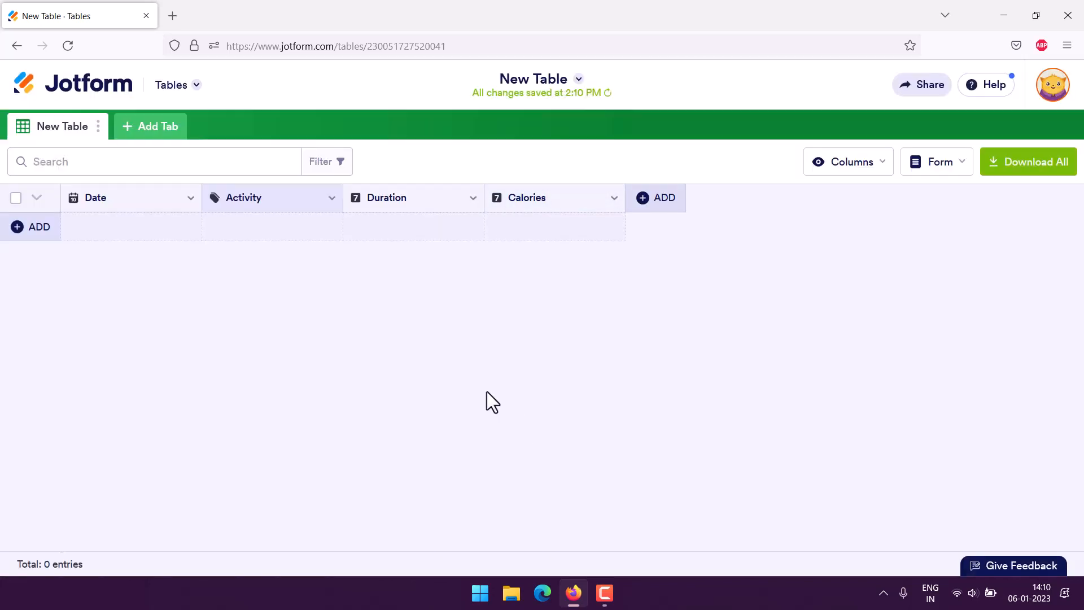
Create a Short Text column named Note
click(655, 205)
click(361, 239)
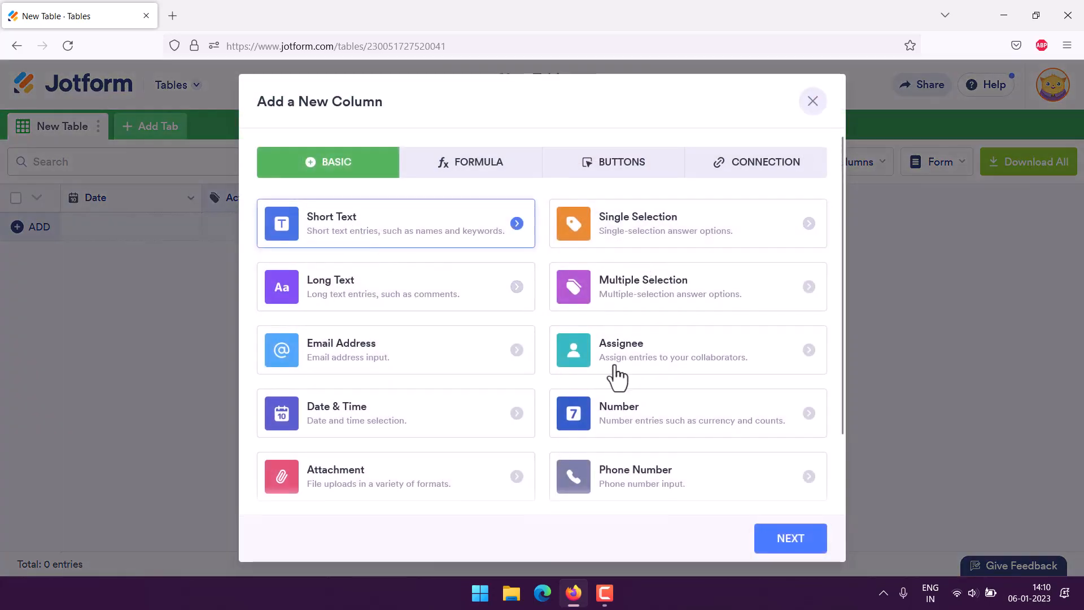
click(792, 542)
text(Note)
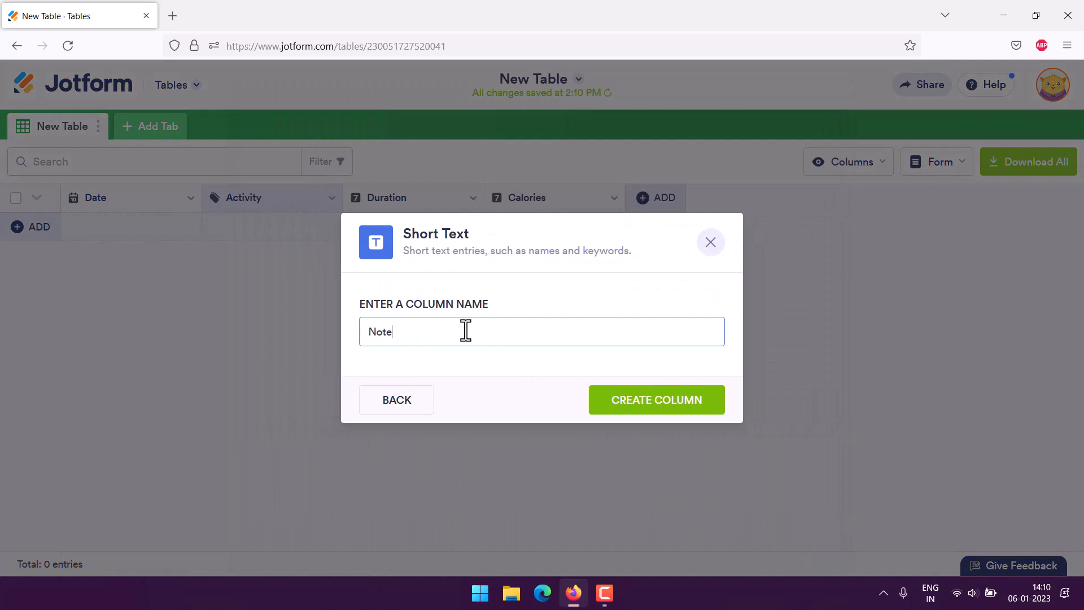
click(675, 413)
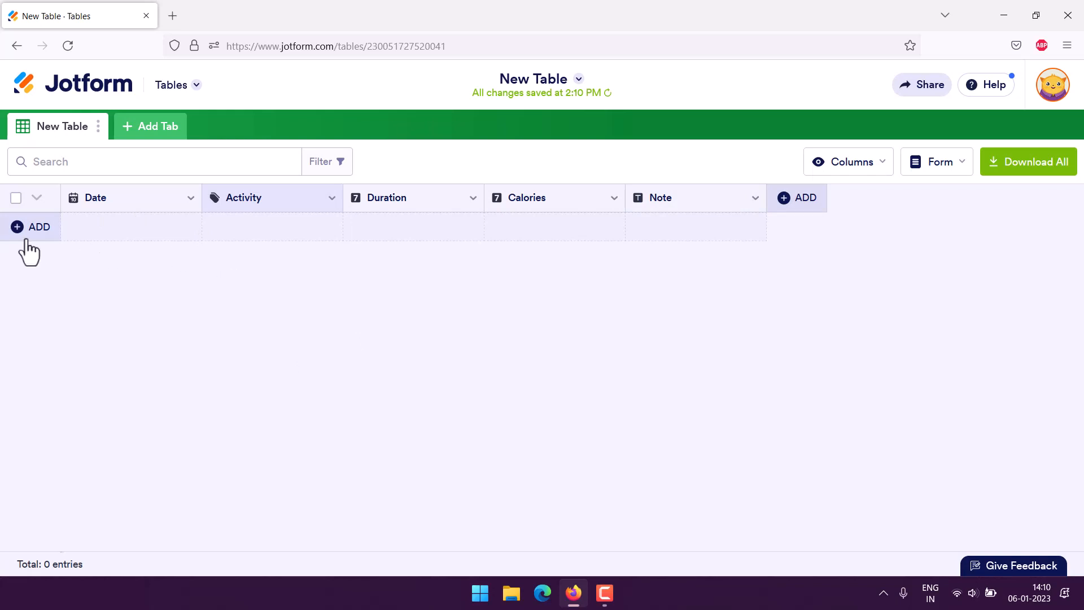
Add a first empty entry to the table
click(11, 229)
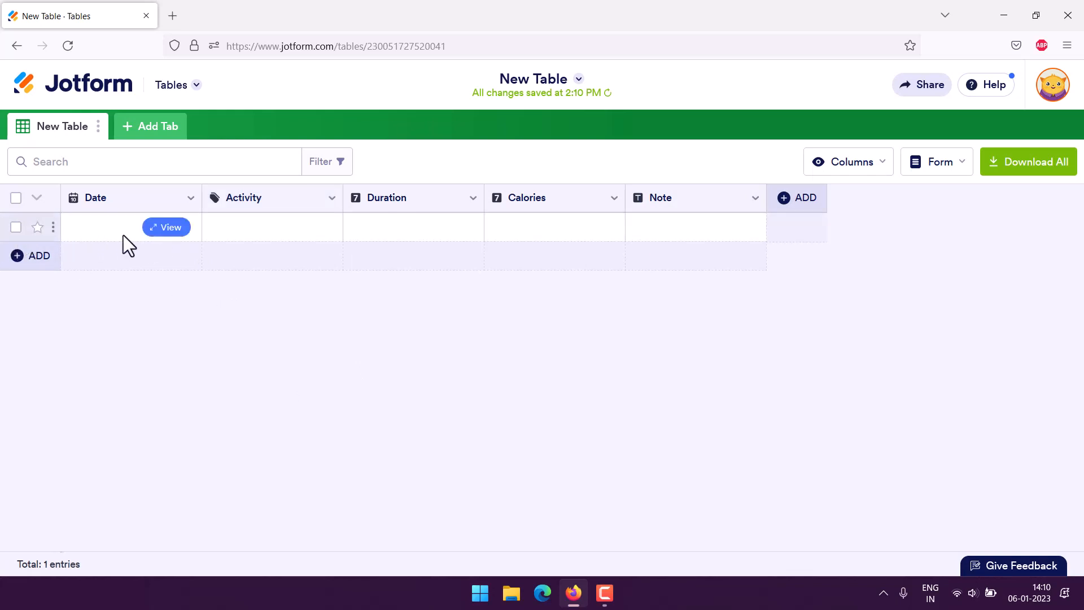
click(161, 240)
click(166, 227)
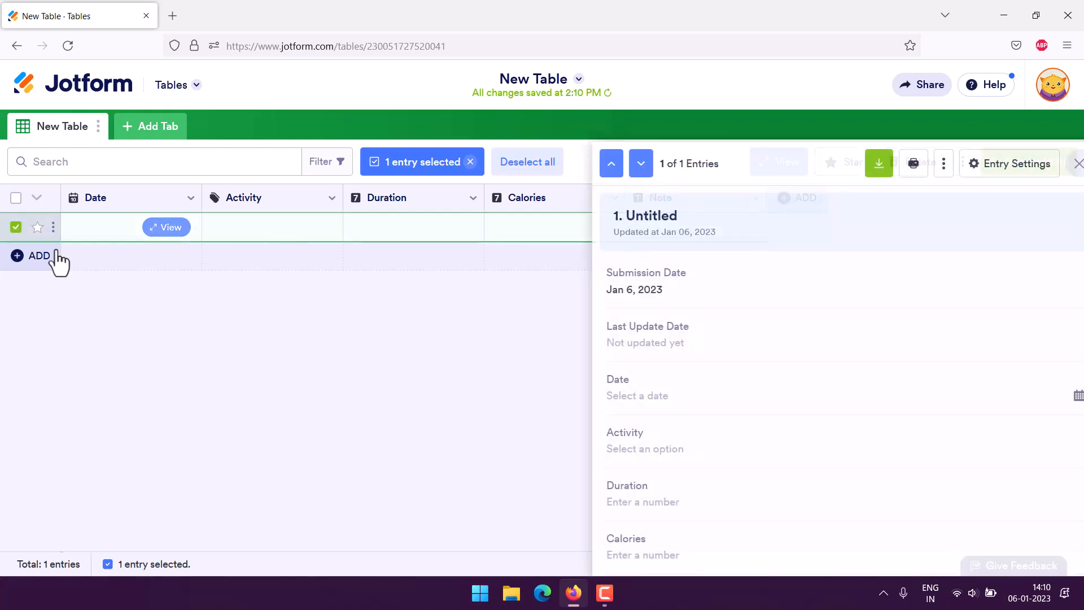
click(21, 237)
click(195, 229)
Set the first entry's Date to January 6, 2023 at 9:30 AM
click(127, 227)
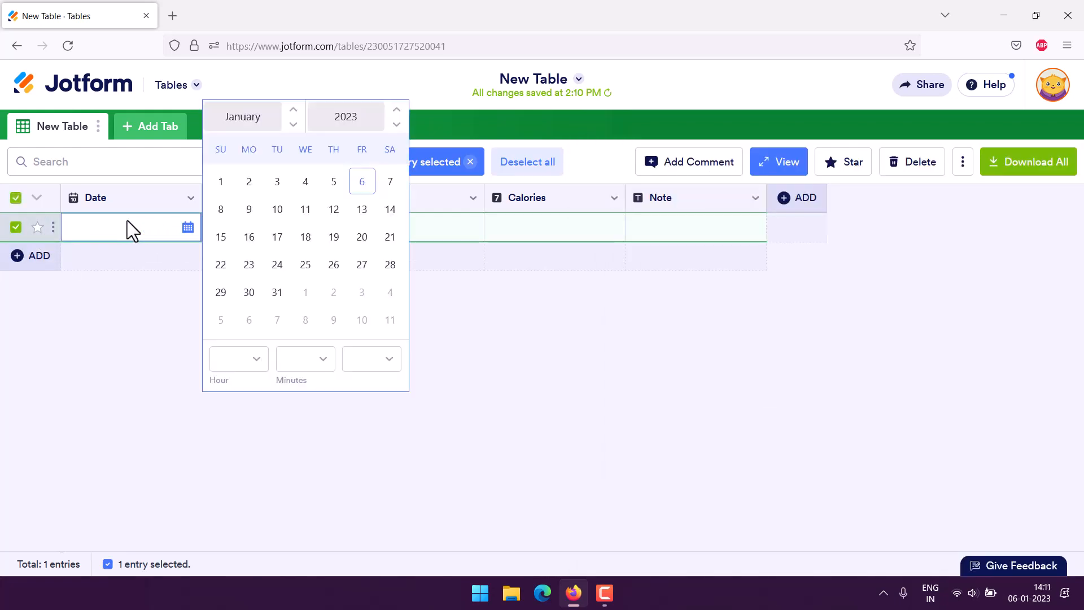
click(362, 184)
click(257, 360)
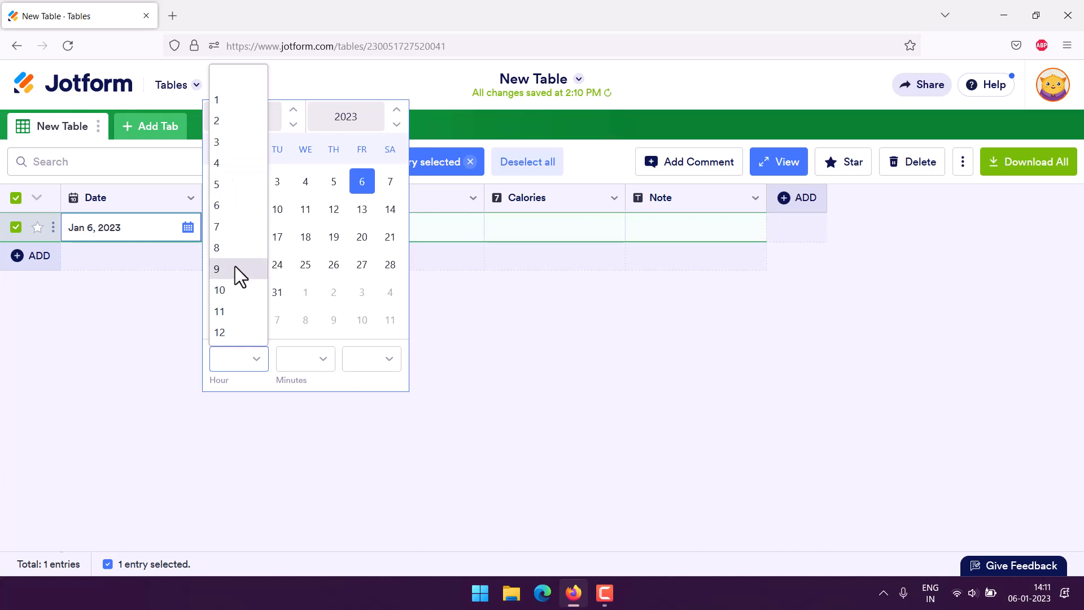
click(233, 269)
click(329, 366)
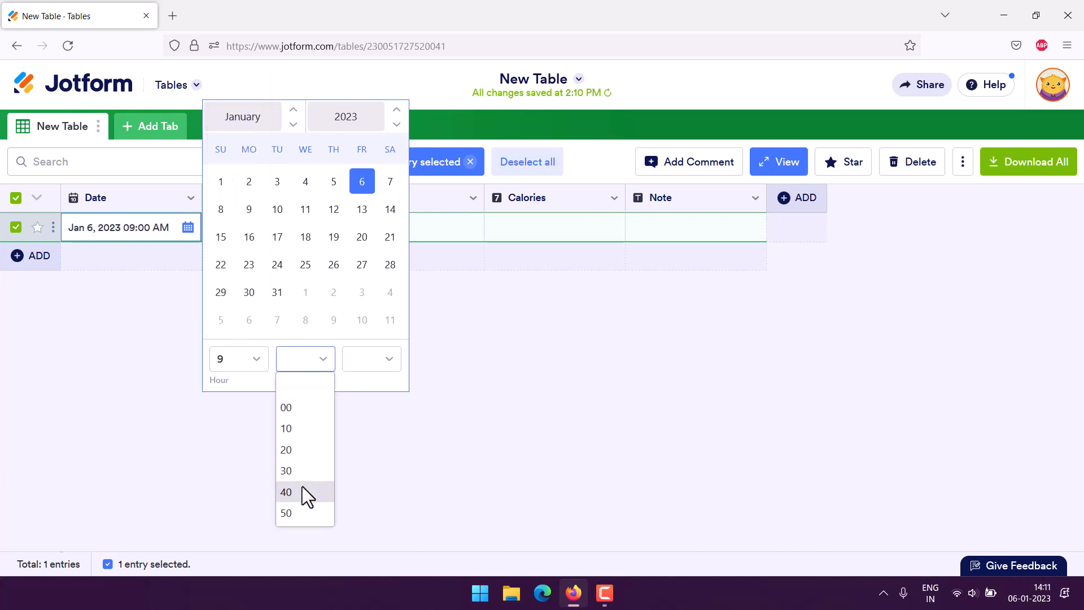
click(303, 470)
click(374, 371)
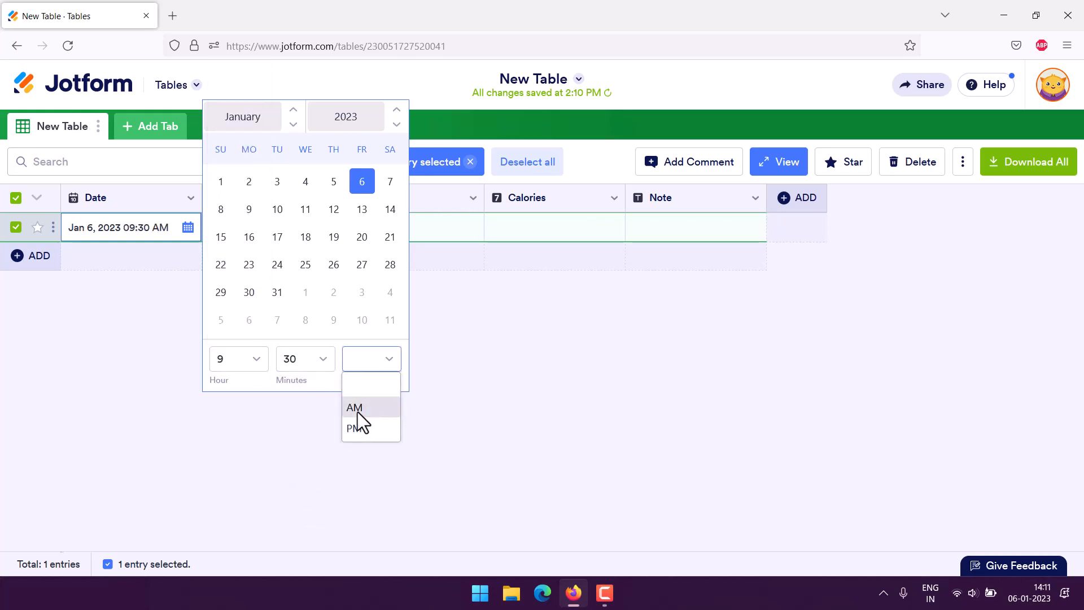
click(357, 408)
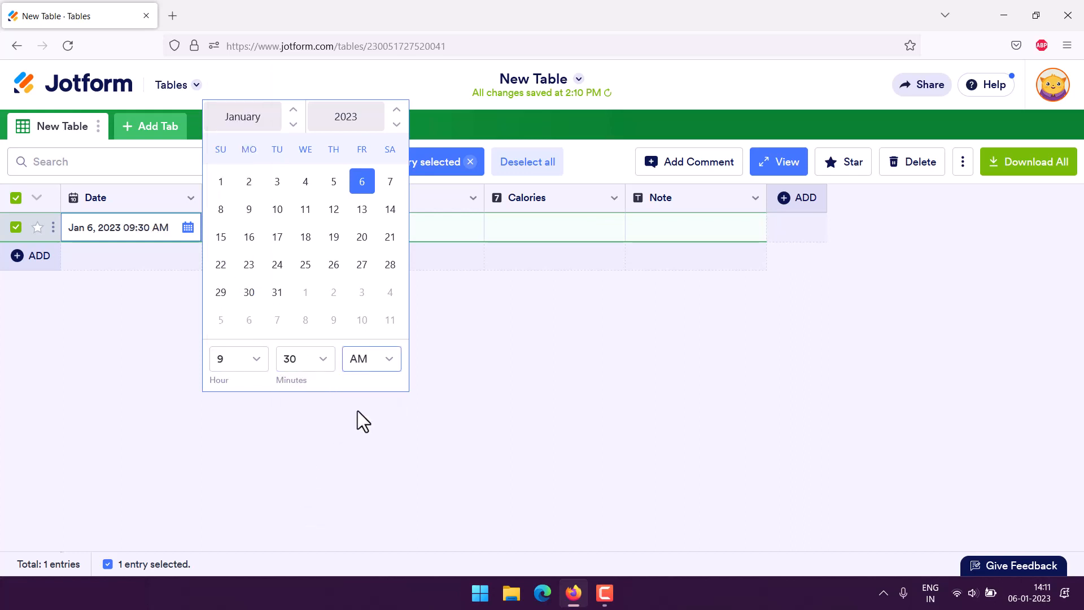
click(449, 375)
Set the first entry's Activity to Walking
click(285, 222)
click(228, 228)
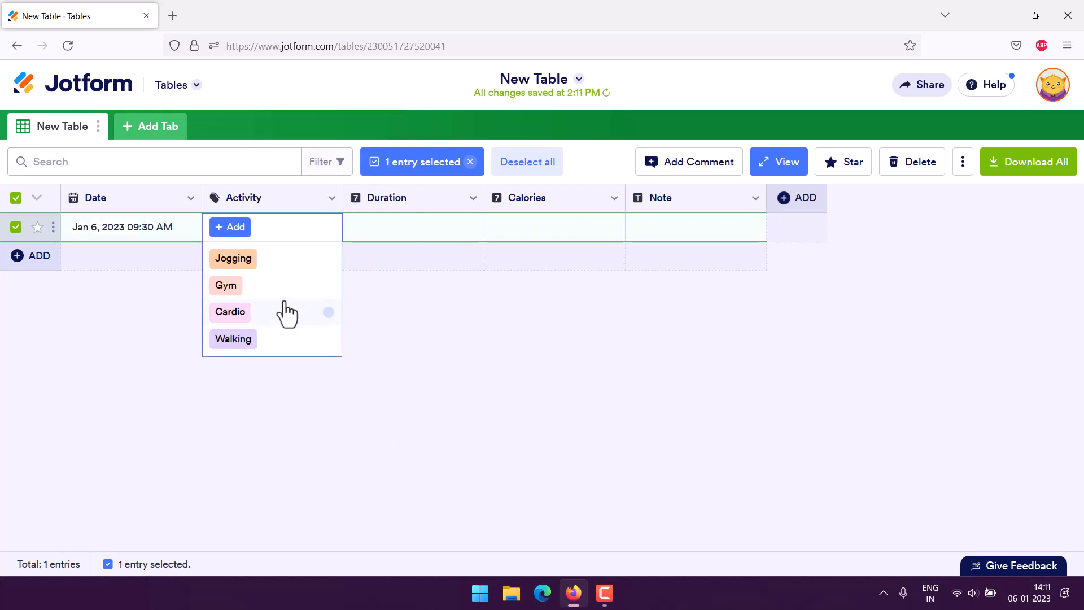
click(237, 341)
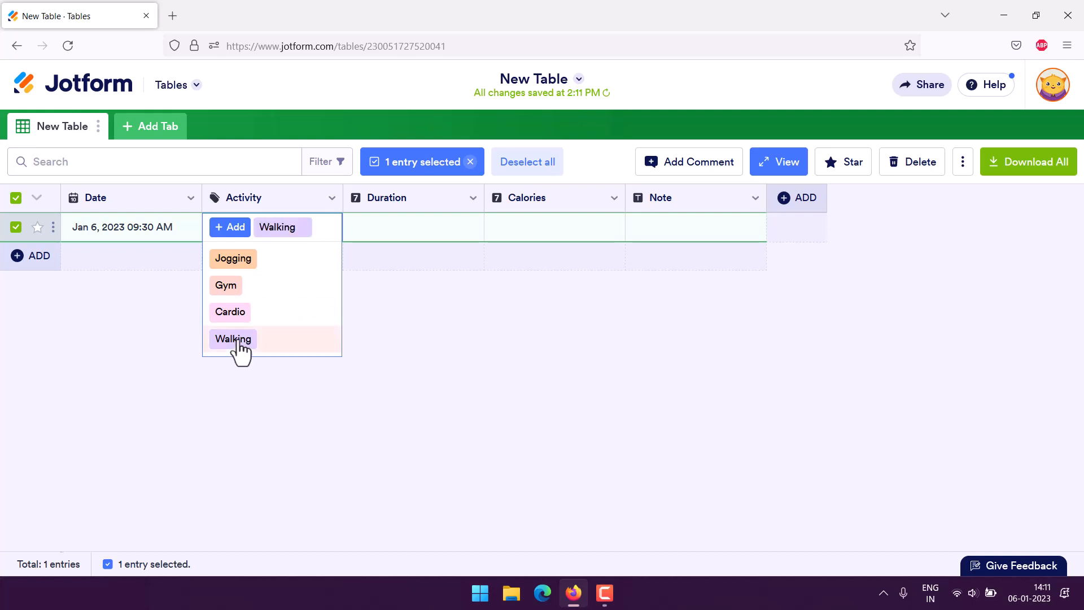
Enter a Duration of 1 and 200 Calories for the Walking entry
click(404, 225)
click(404, 225)
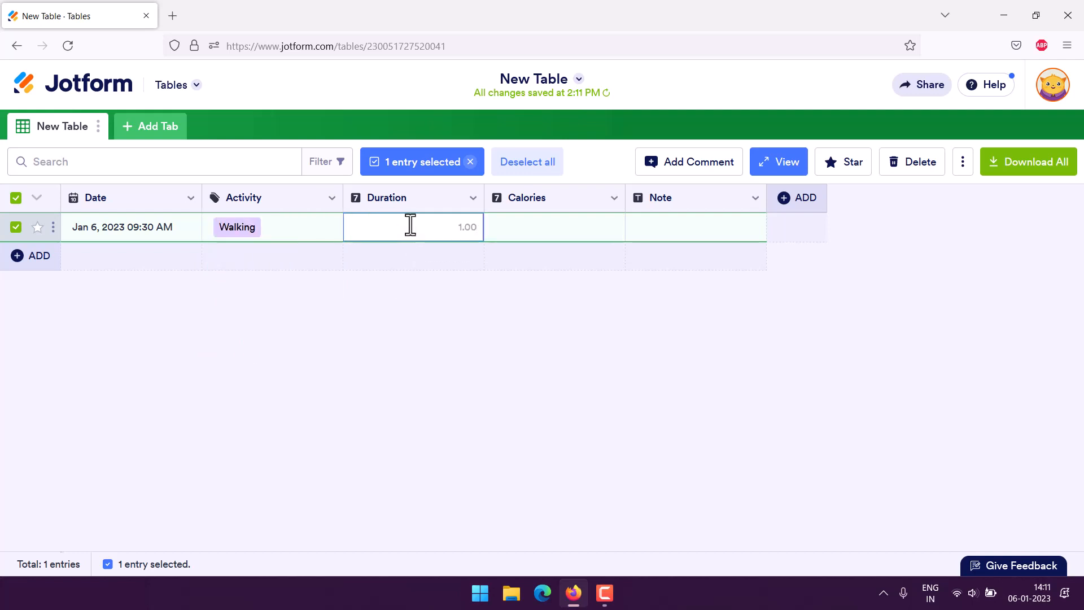
text(1)
click(520, 226)
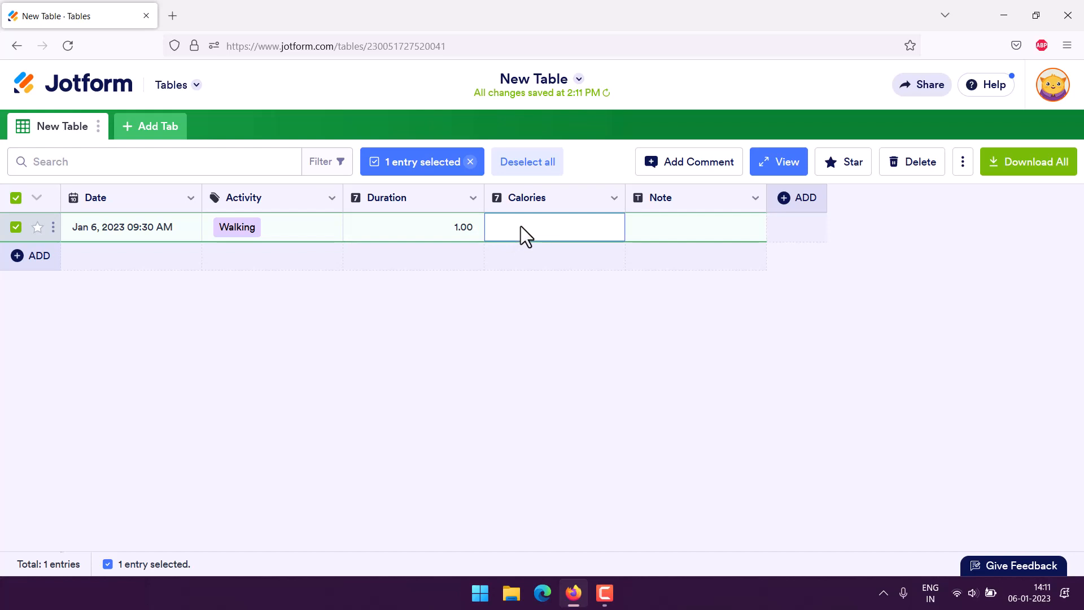
text(200)
Enter "Walking before Office" as the first entry's Note and deselect the entry
click(669, 223)
click(670, 229)
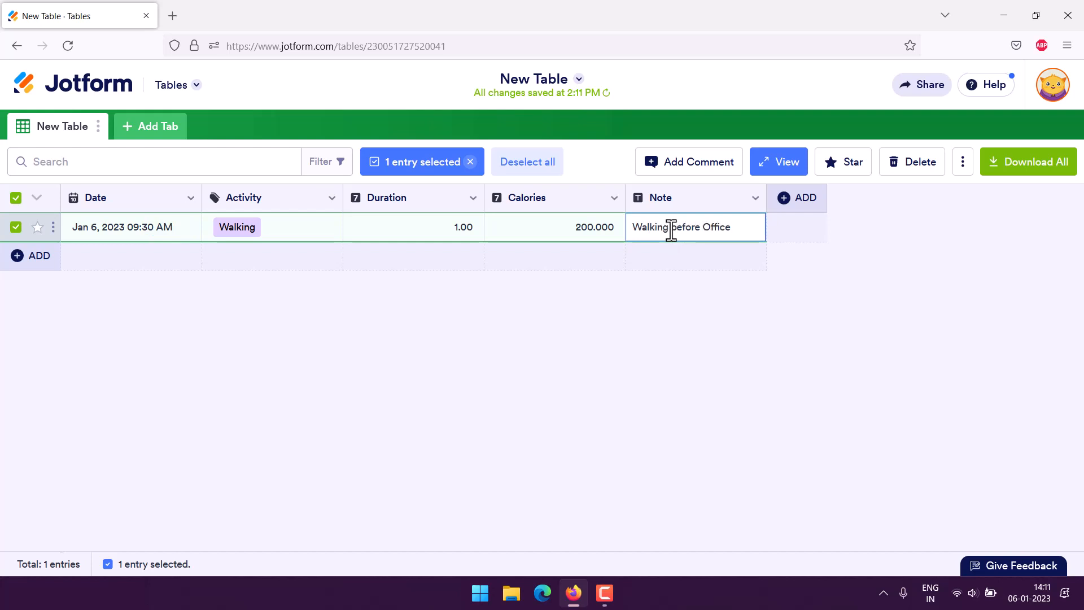
click(645, 339)
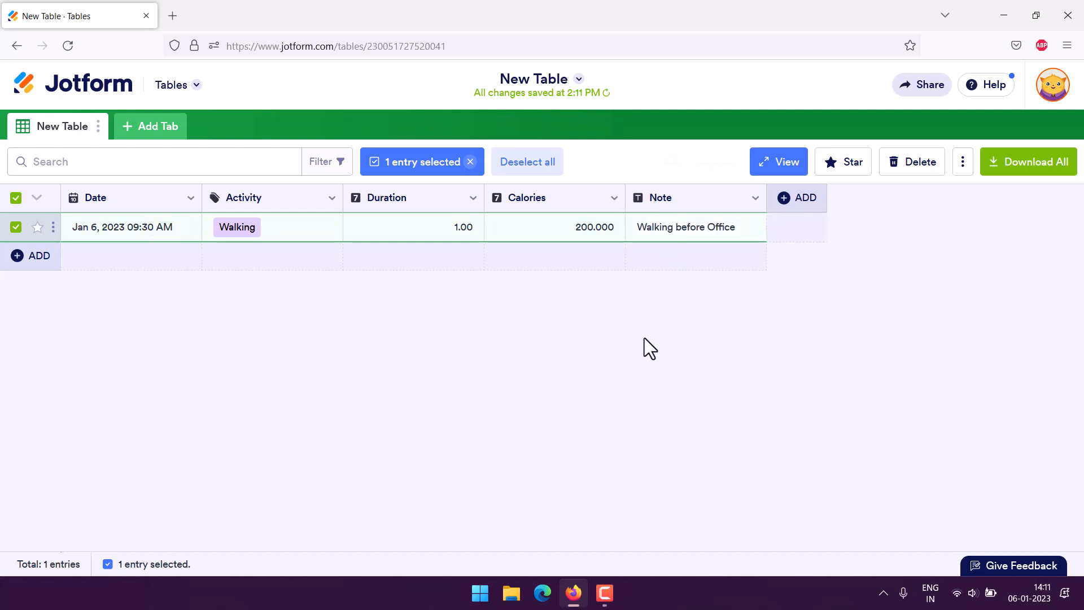
click(15, 227)
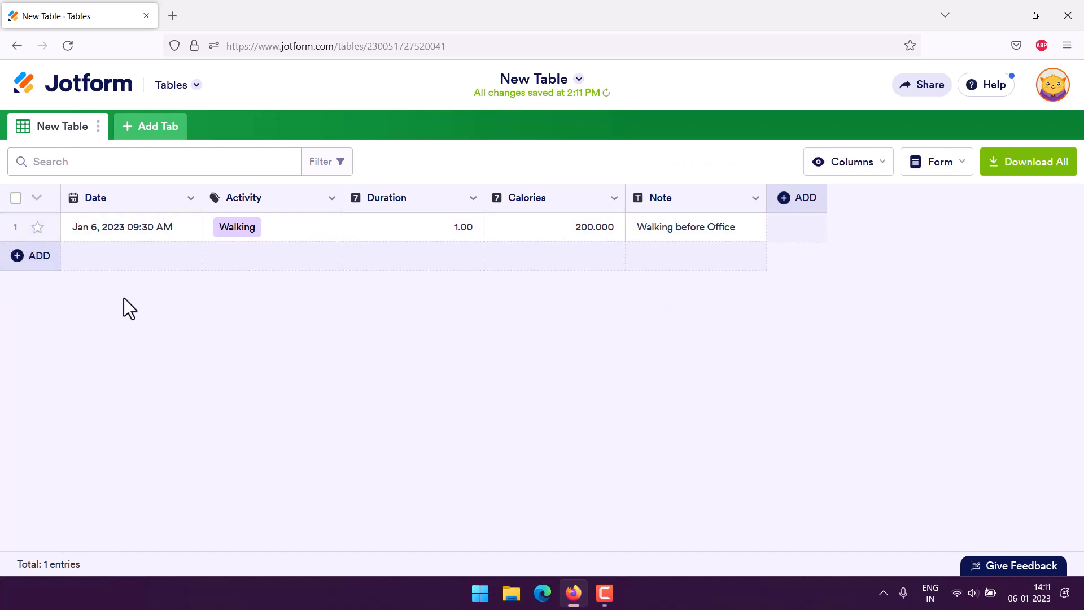
Add a second empty entry below the Walking entry, leaving it unselected
click(16, 257)
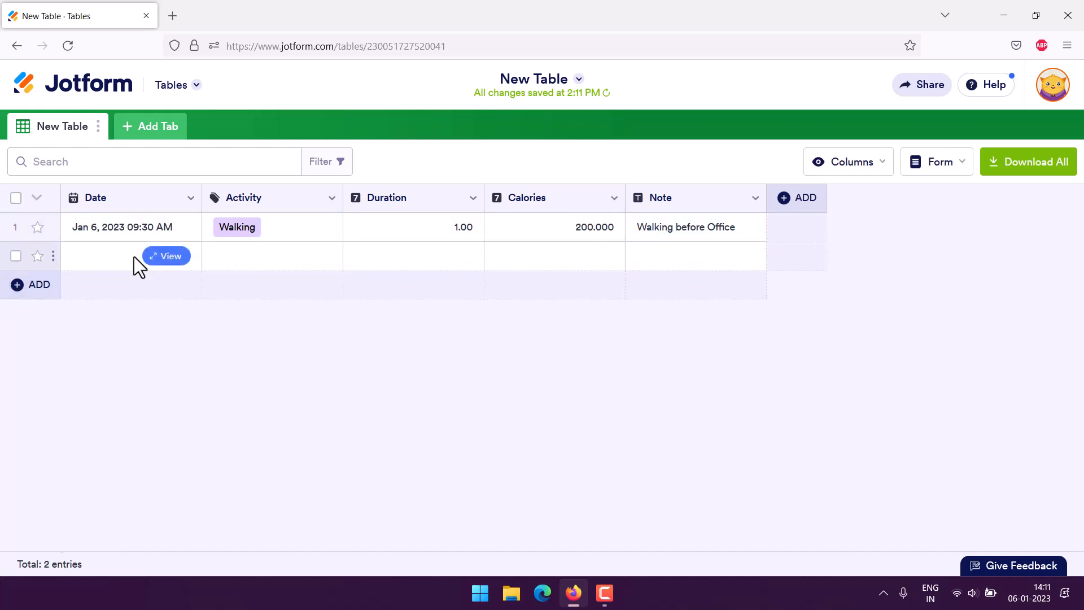
click(165, 256)
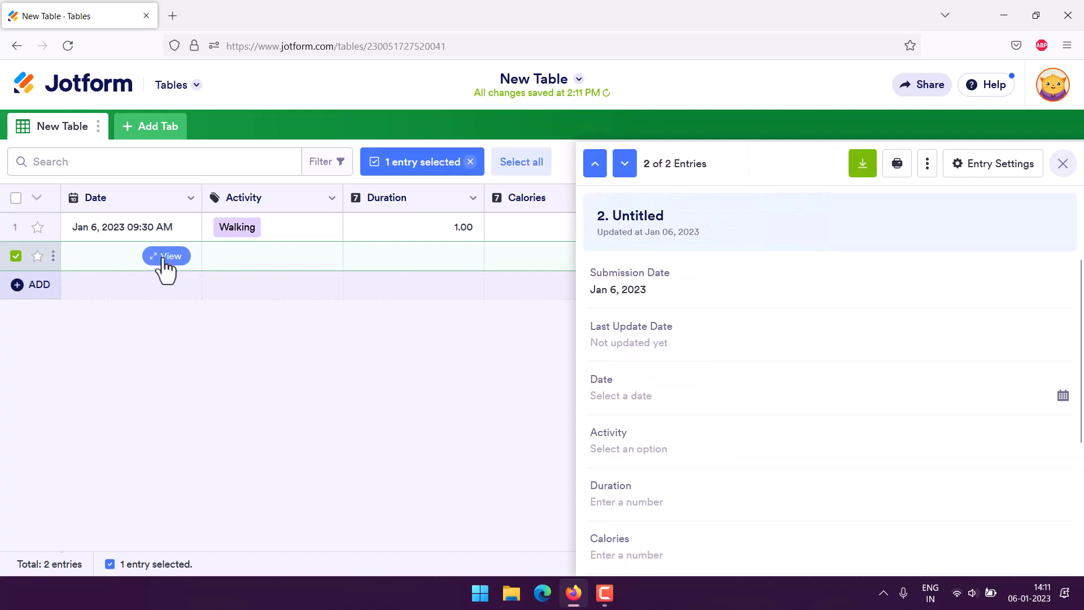
click(16, 258)
click(16, 256)
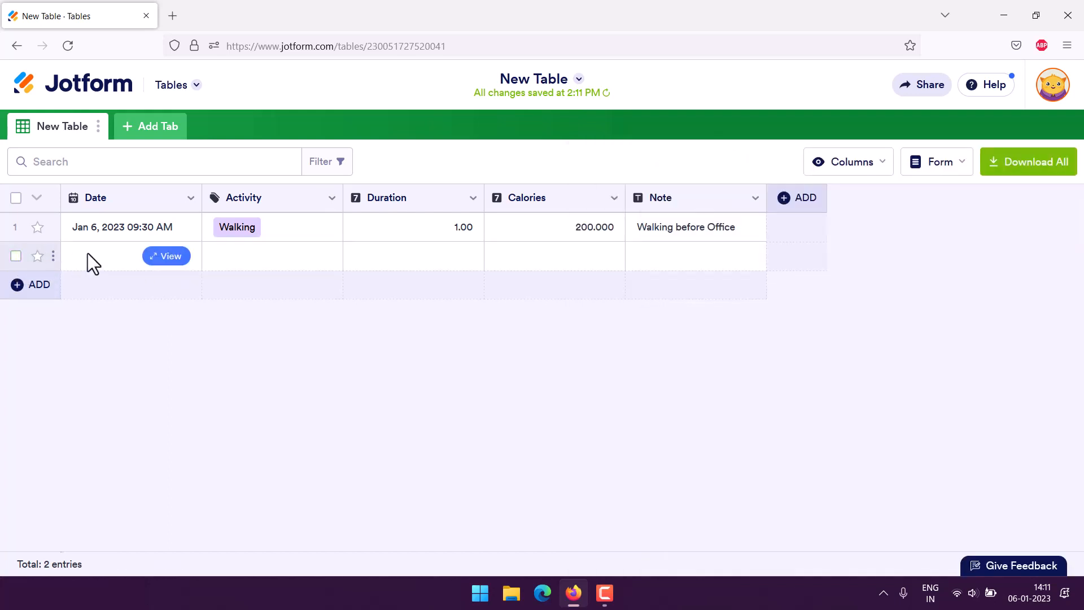
Set the second entry's Date to January 5, 2023 at 08:10 AM
click(87, 256)
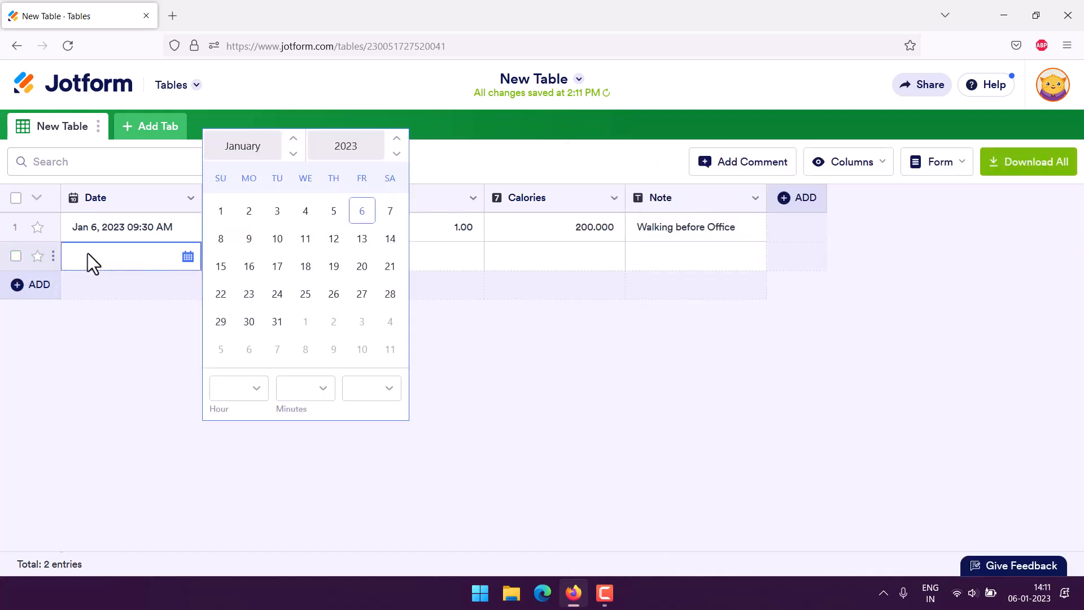
click(334, 215)
click(260, 387)
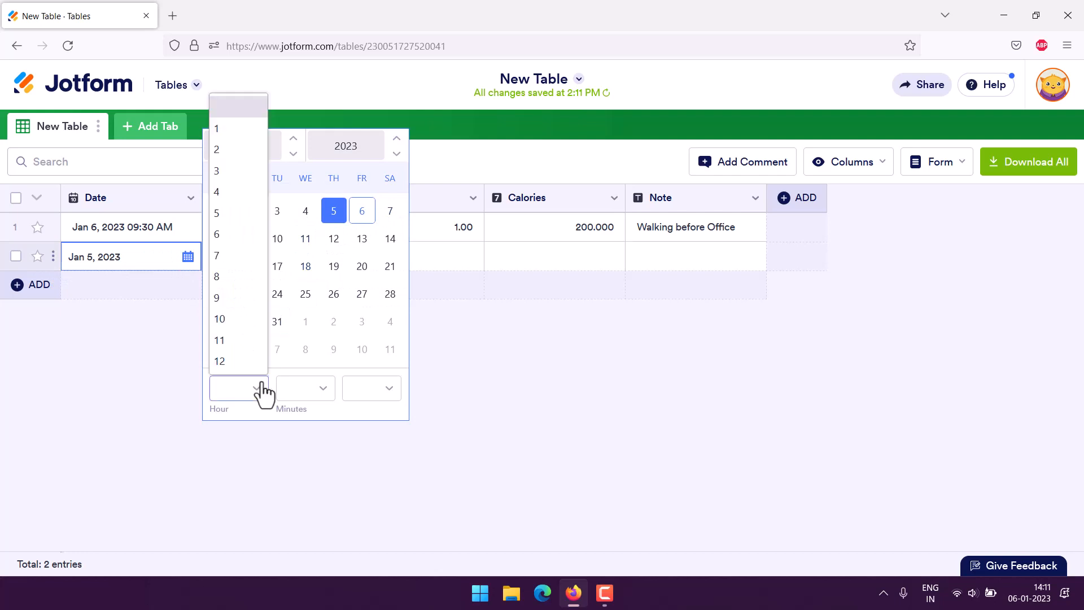
click(223, 277)
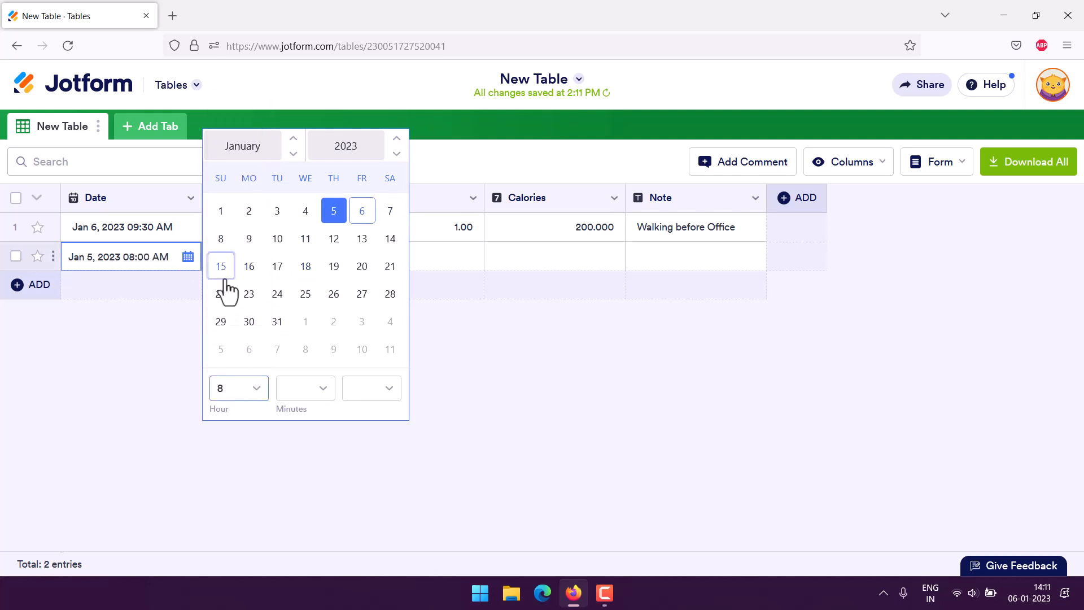
click(314, 393)
click(298, 453)
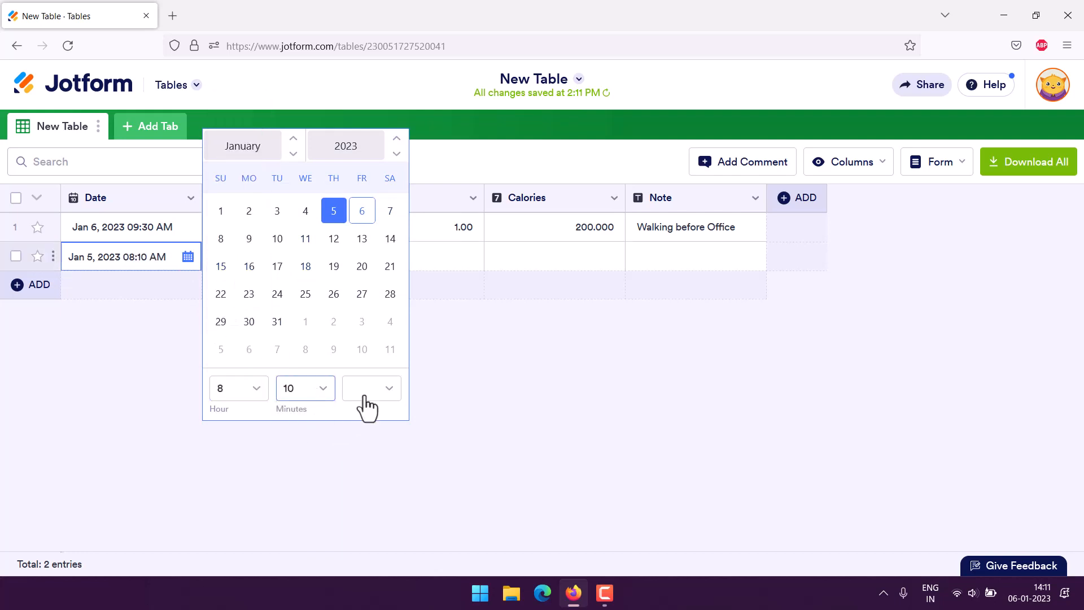
click(361, 393)
click(357, 437)
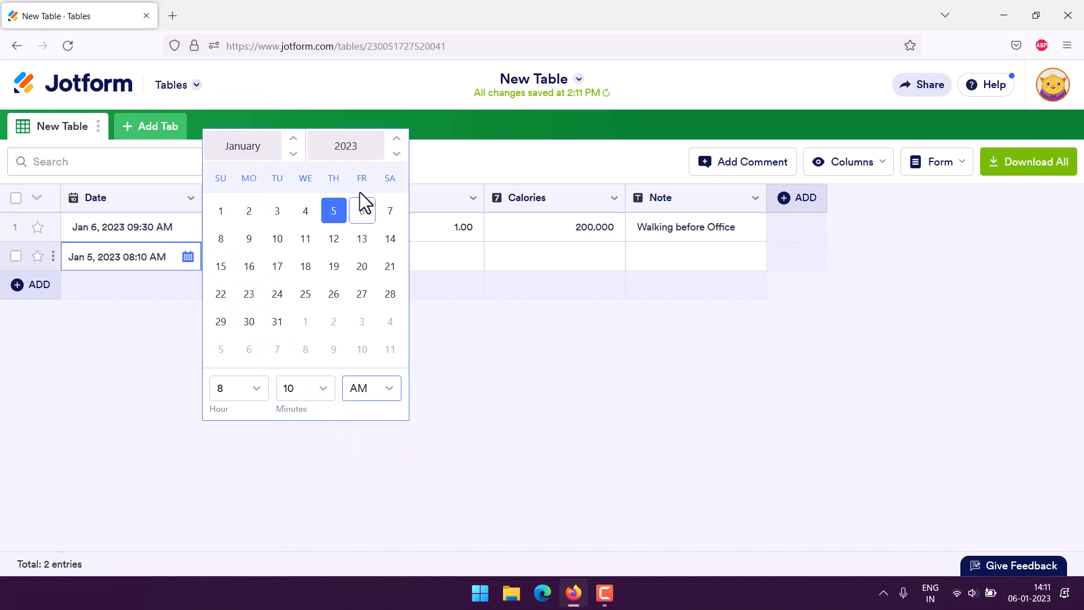
click(341, 448)
Set the second entry's Activity to Gym
click(244, 253)
click(244, 253)
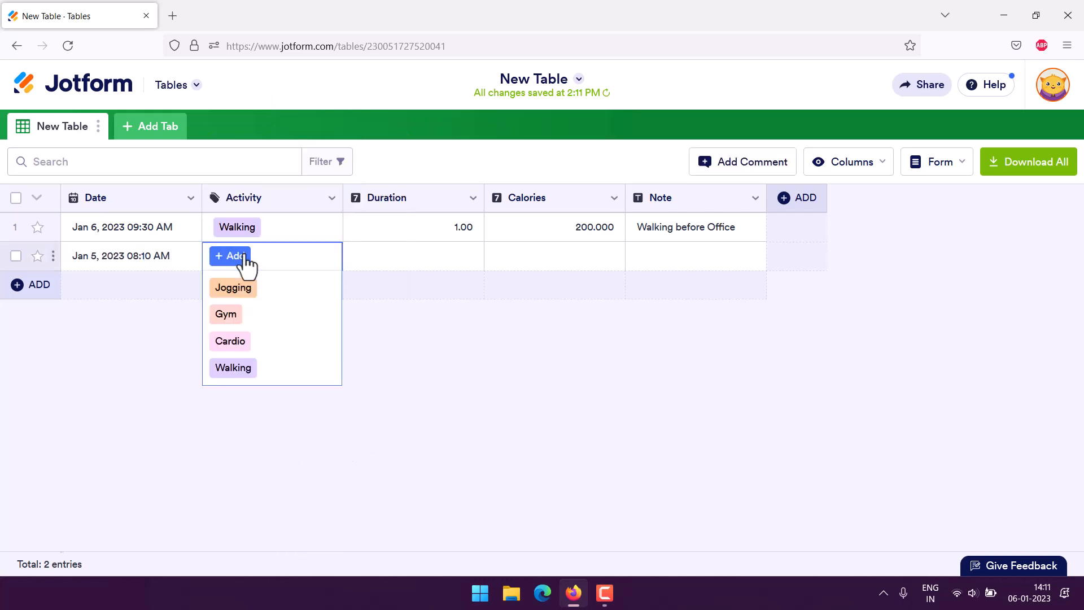
click(240, 315)
click(364, 323)
Enter a Duration of 0.30 and 240 Calories for the Gym entry
click(401, 252)
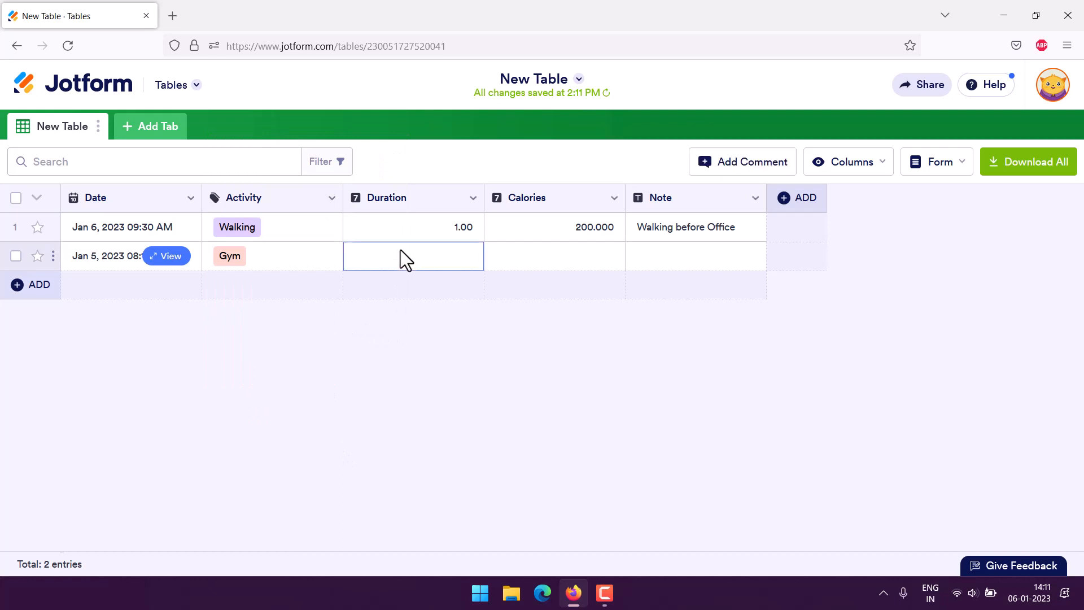
click(402, 254)
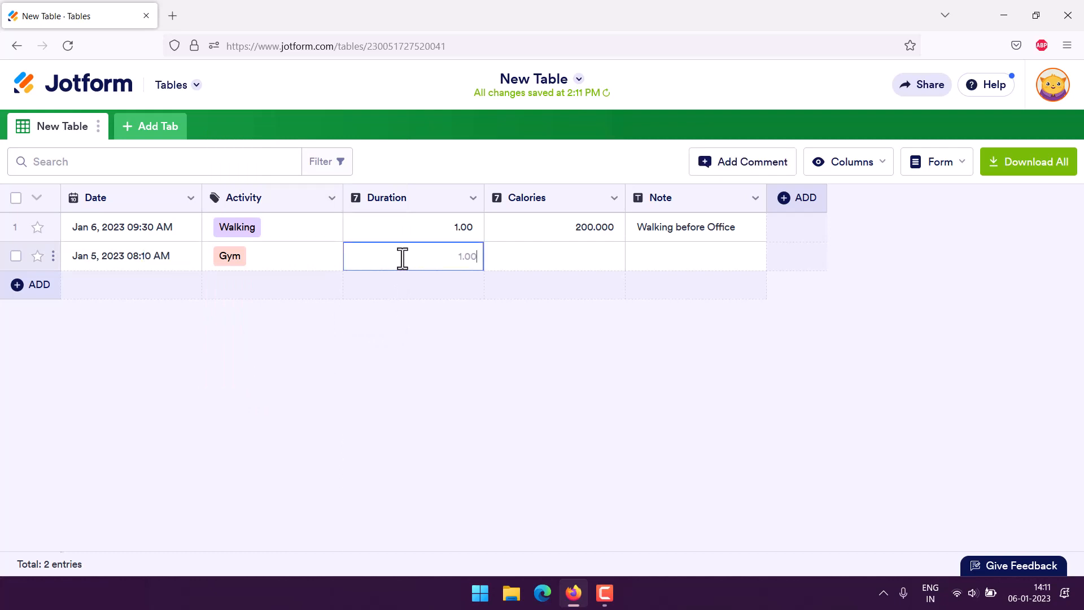
key(Return)
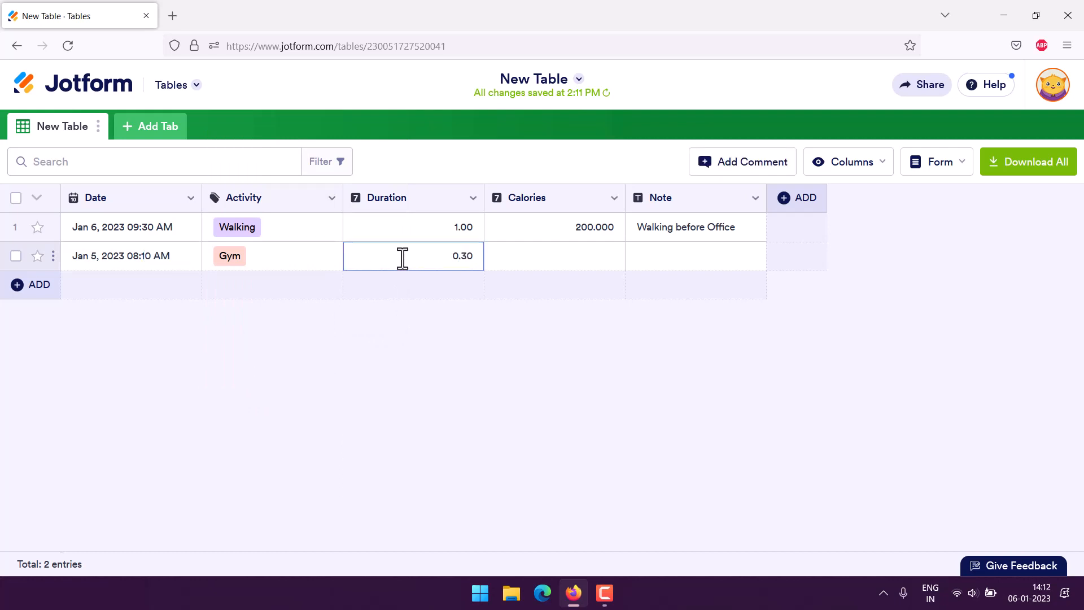
click(551, 256)
click(551, 255)
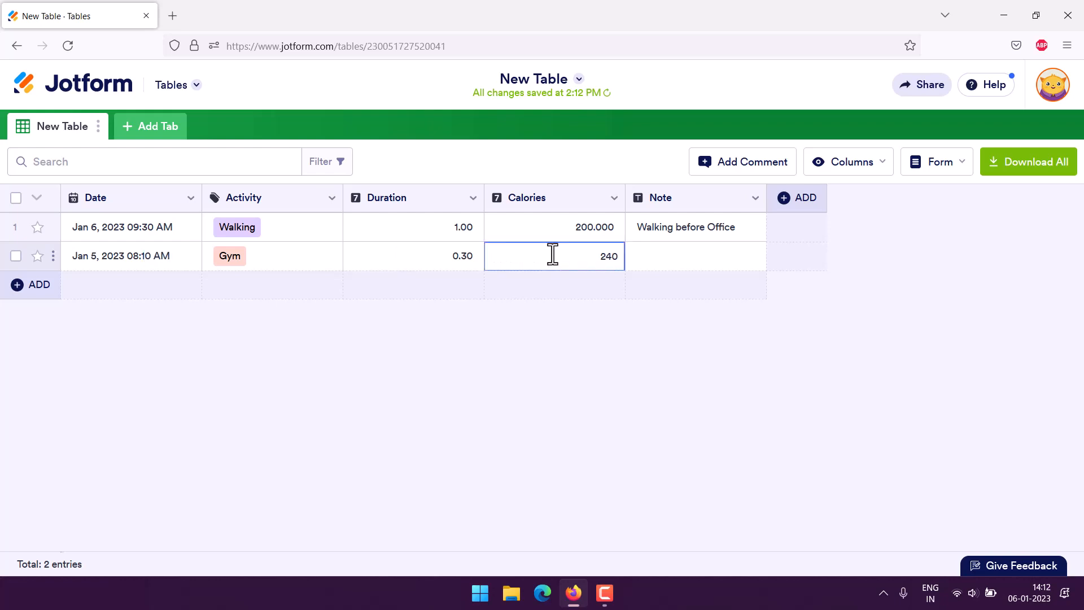
text(240)
key(Return)
Enter "Gym before Office" as the Gym entry's Note and deselect the entry
click(675, 250)
click(675, 251)
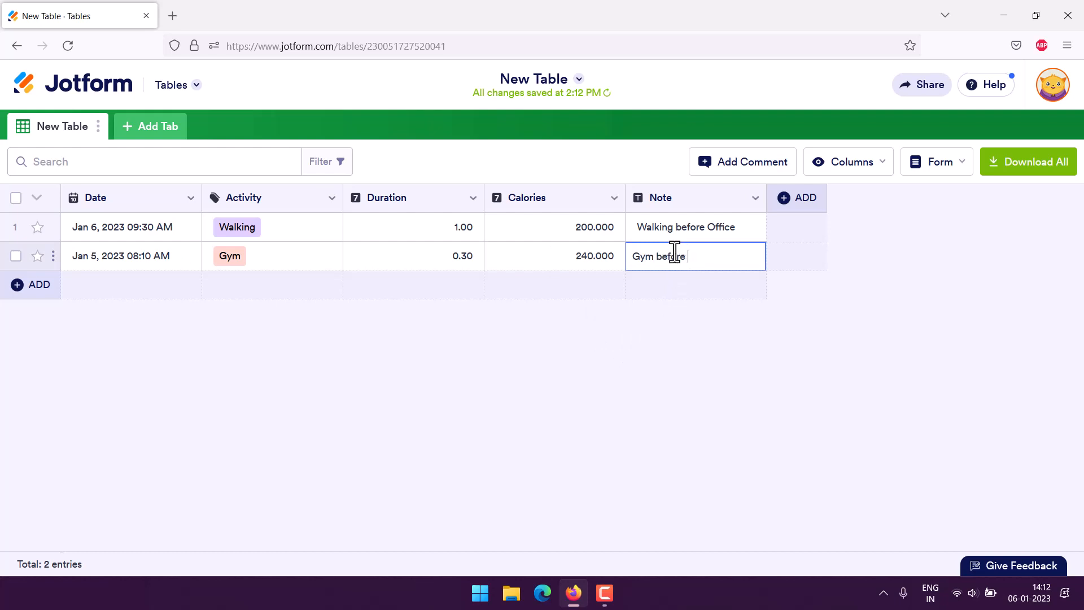
click(611, 325)
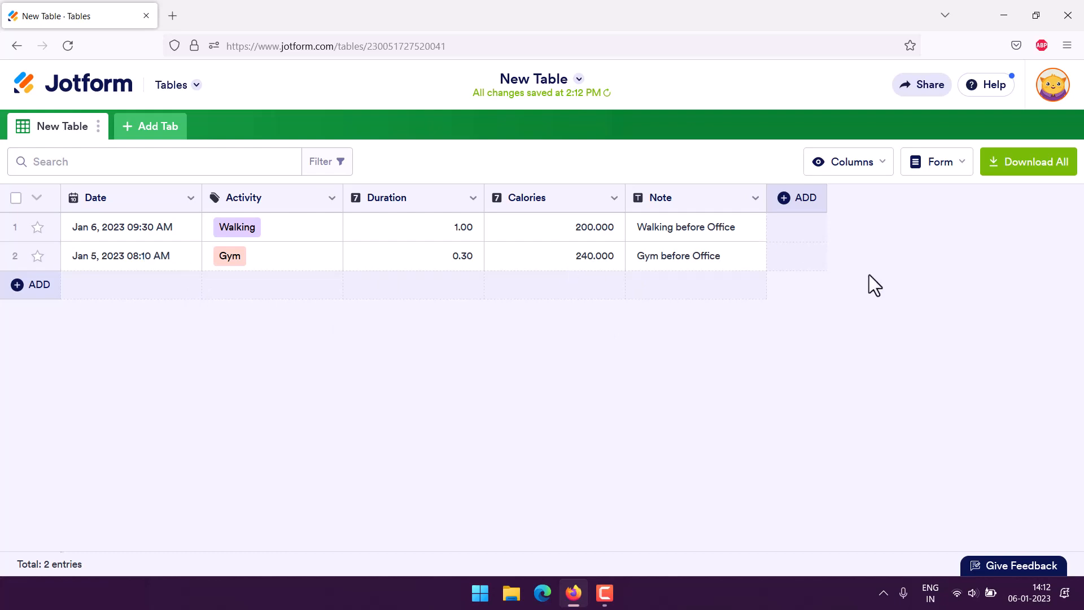
View the form linked to the table, look through its fields, and close it
click(936, 168)
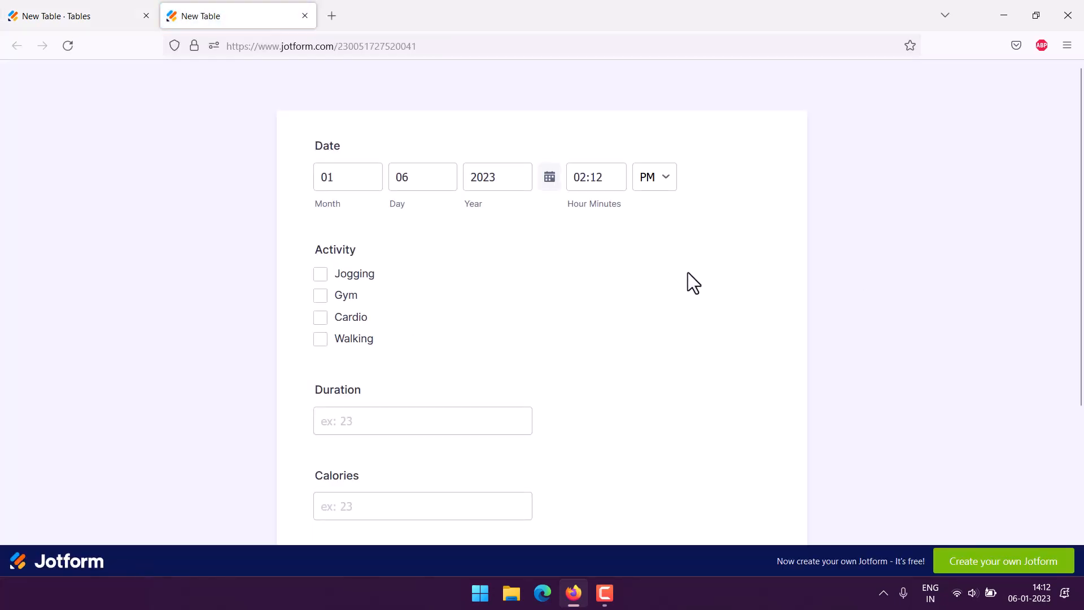
scroll(719, 275, down, 4)
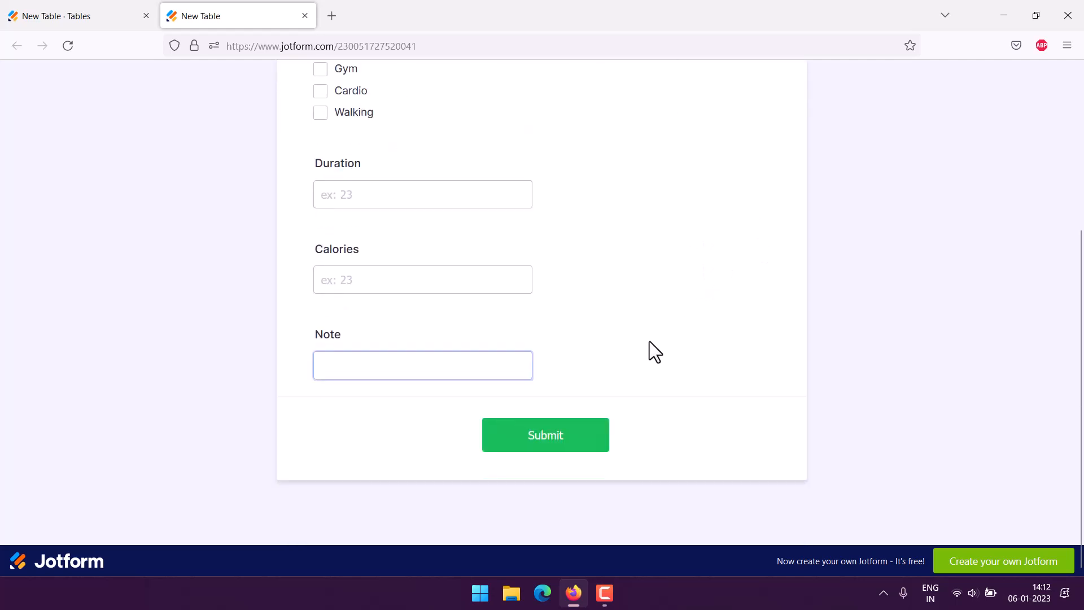
scroll(674, 296, up, 3)
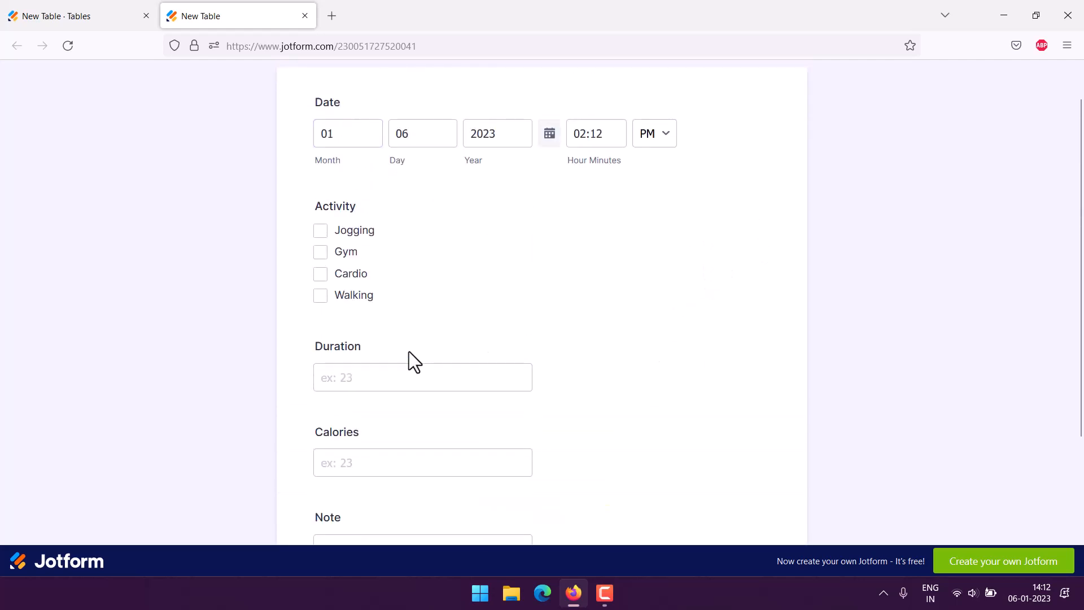
click(305, 16)
Open the table's form for editing and dismiss the organization settings dialog
click(957, 163)
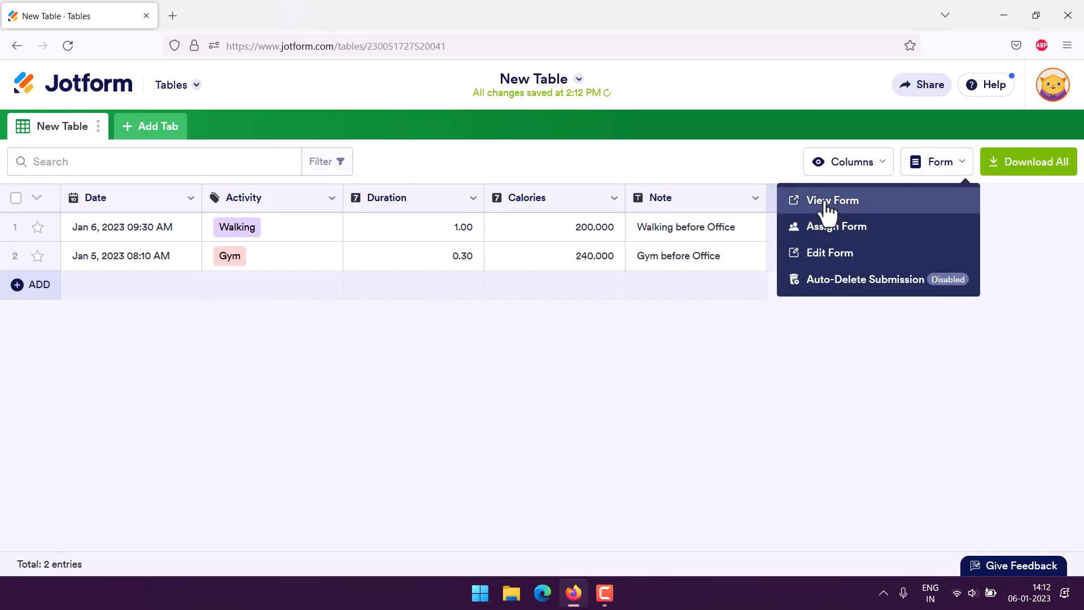
click(821, 252)
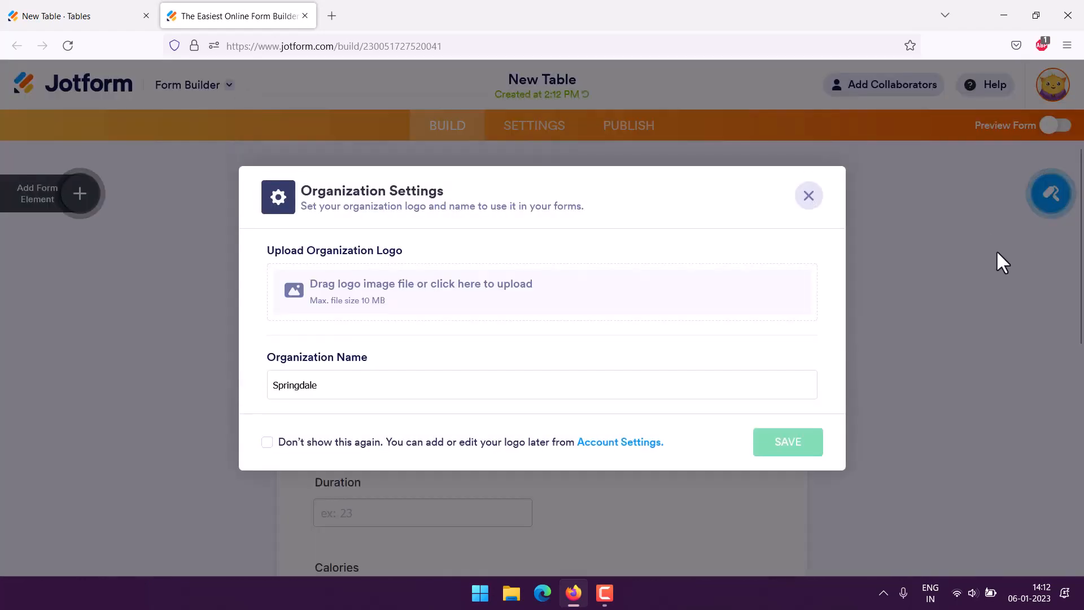
click(808, 196)
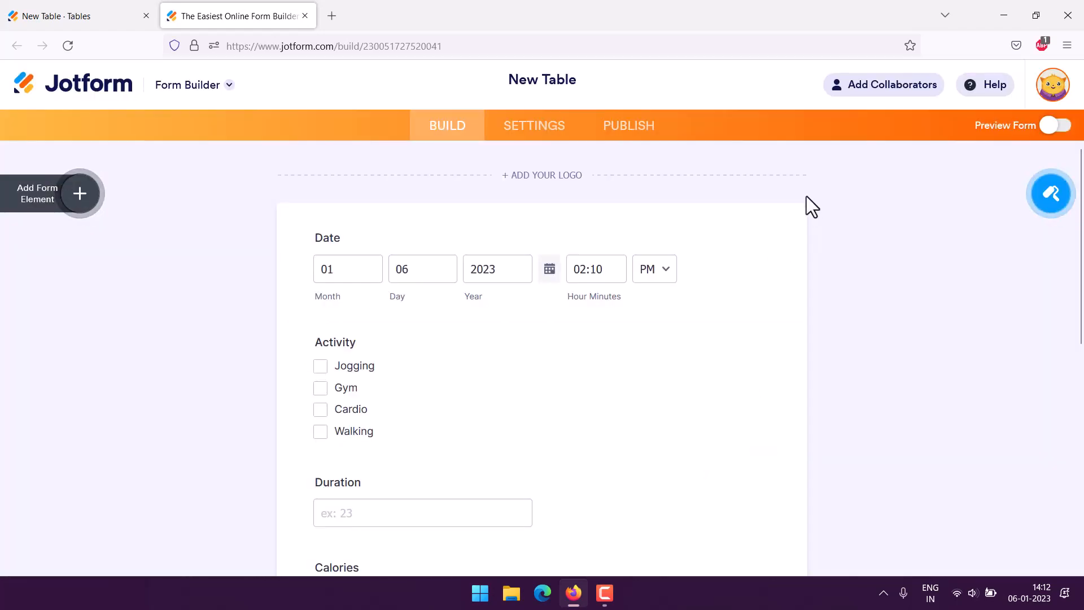
Move the "New Table" heading from between Calories and Note to the beginning of the form, above Date
scroll(455, 387, down, 8)
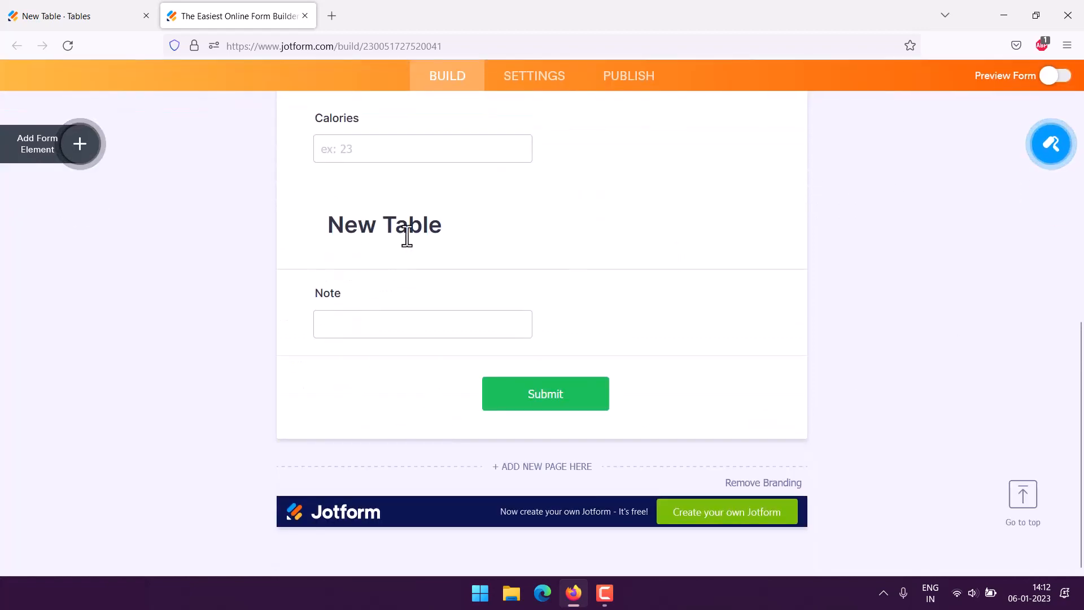
click(406, 235)
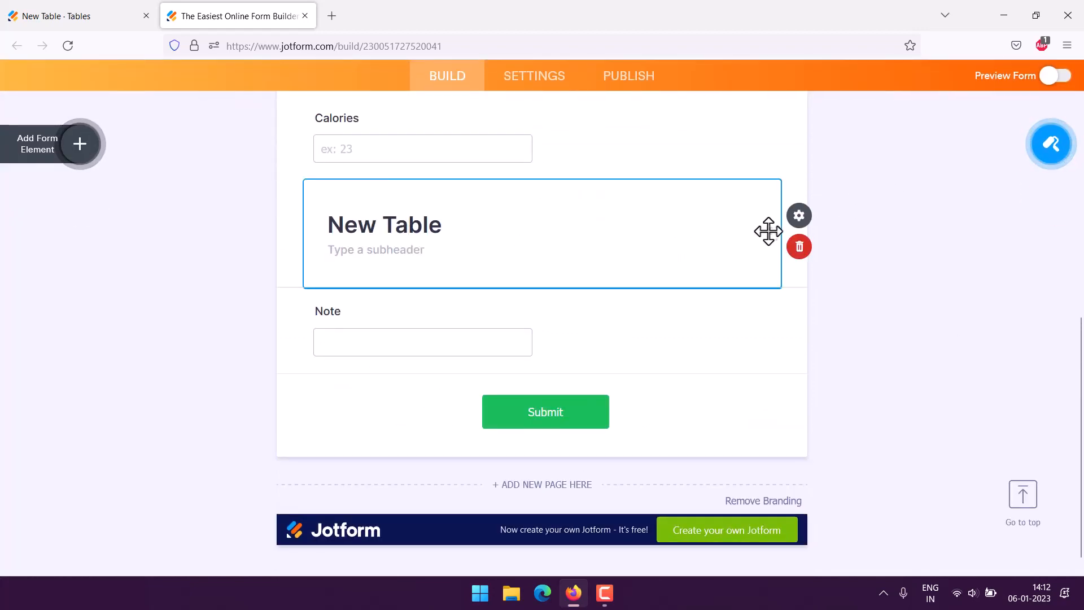
drag(769, 231, 750, 83)
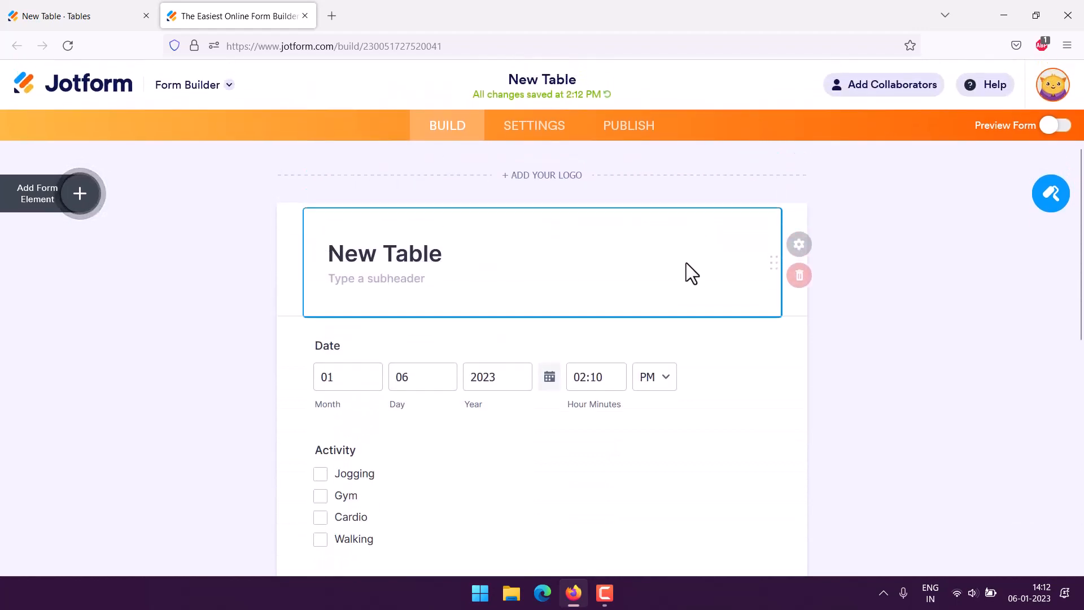
Change the form's heading text to "Activity Tracker" and deselect the heading
double_click(409, 248)
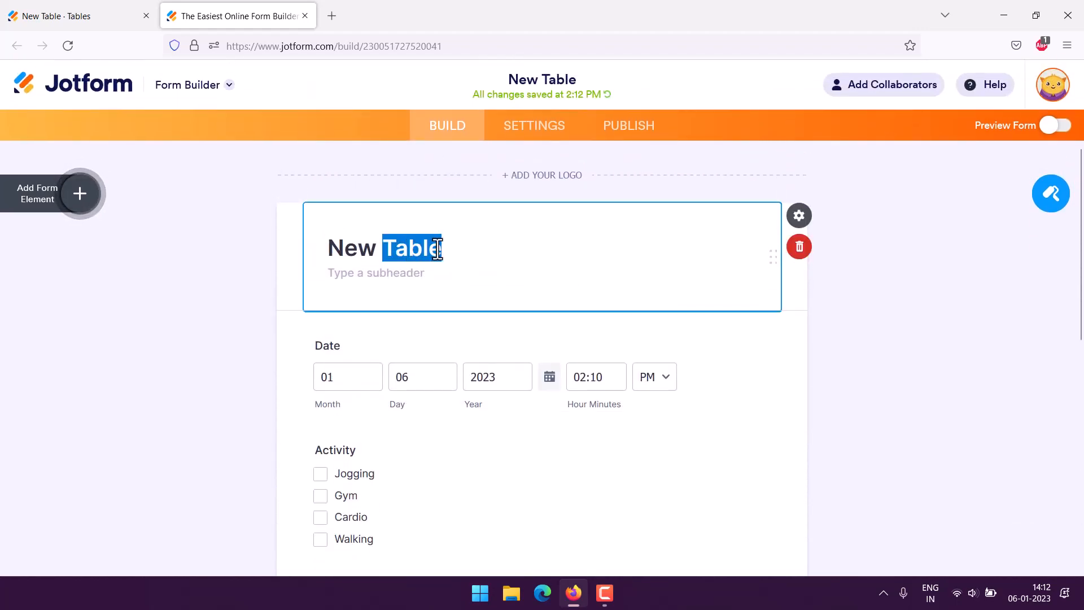
click(440, 248)
drag(331, 248, 441, 249)
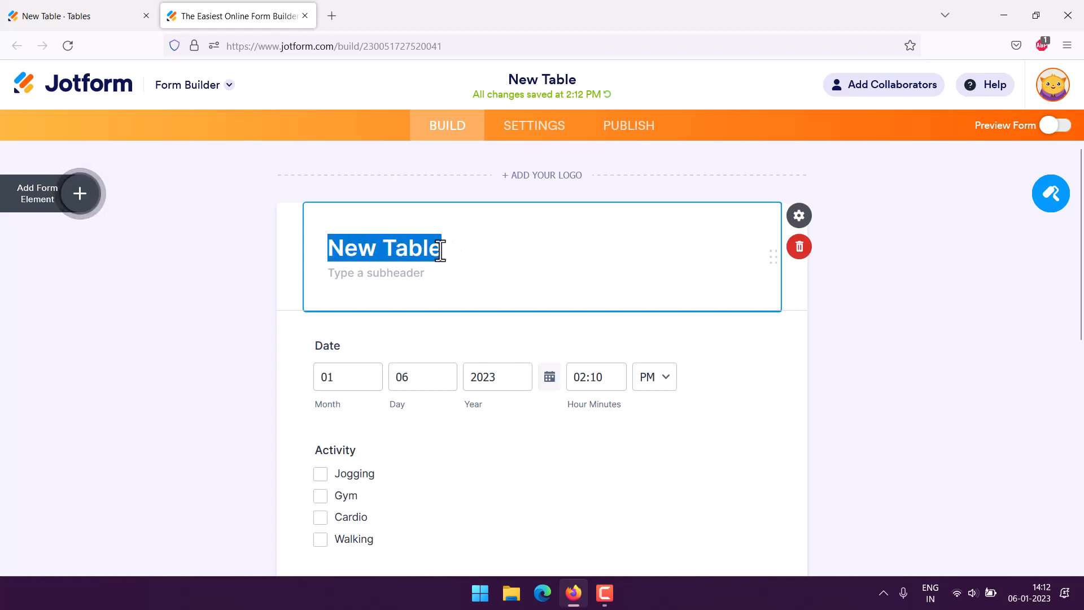
text(A)
key(BackSpace)
key(BackSpace)
key(BackSpace)
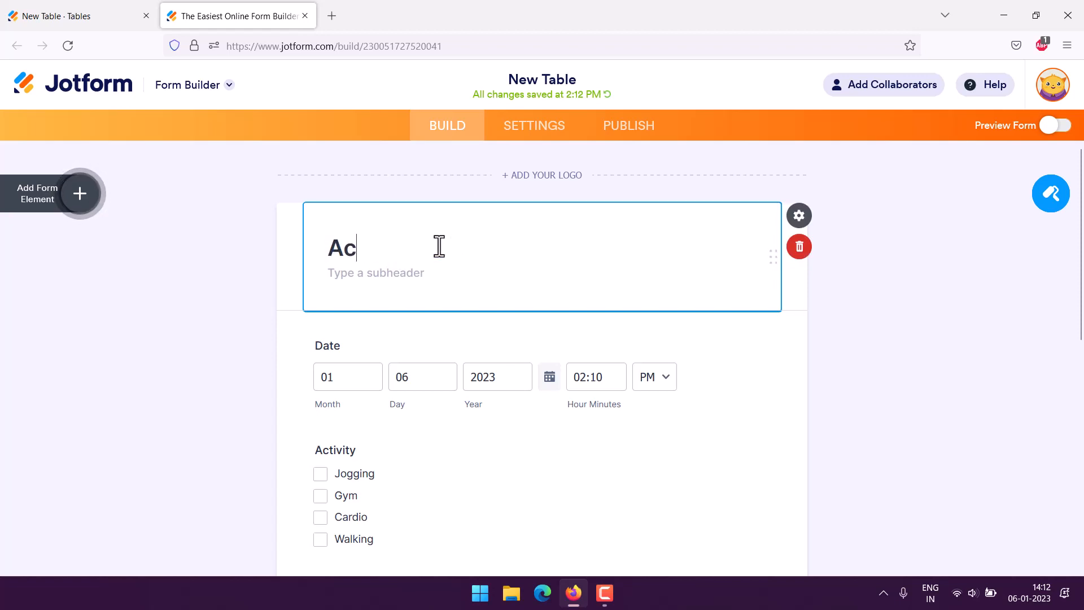
text(tivity Tracker)
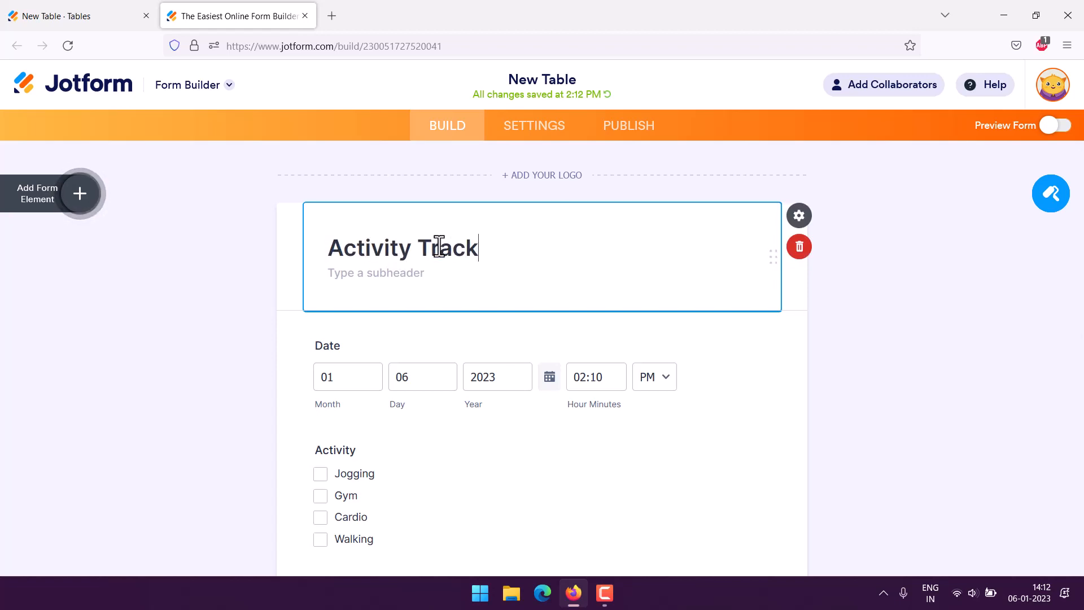
click(256, 272)
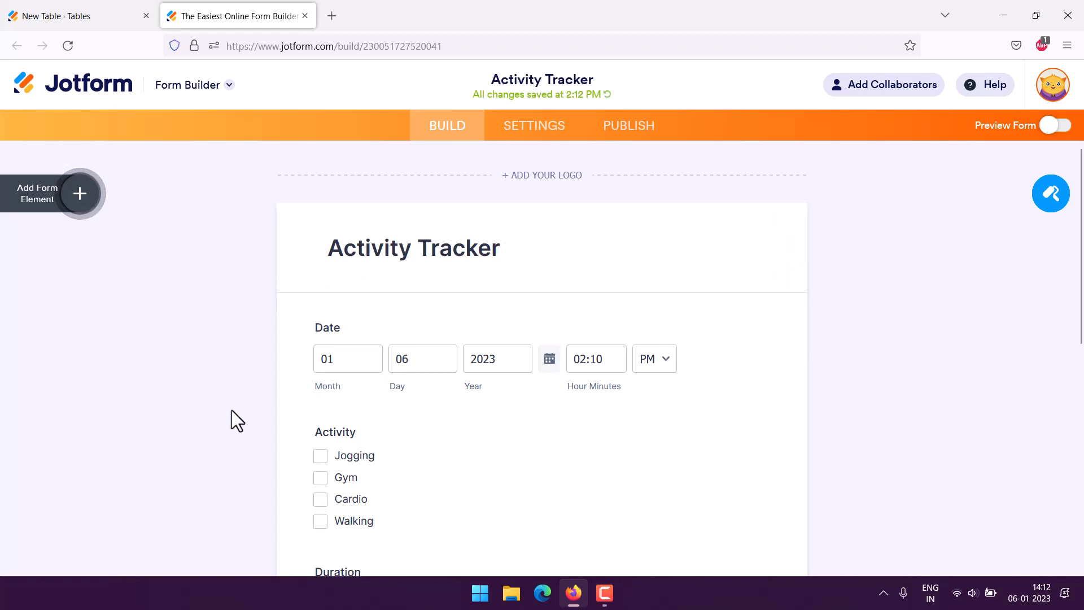
Preview the Activity Tracker form, check its heading and fields through to the submit section, and return to the table
scroll(231, 410, down, 6)
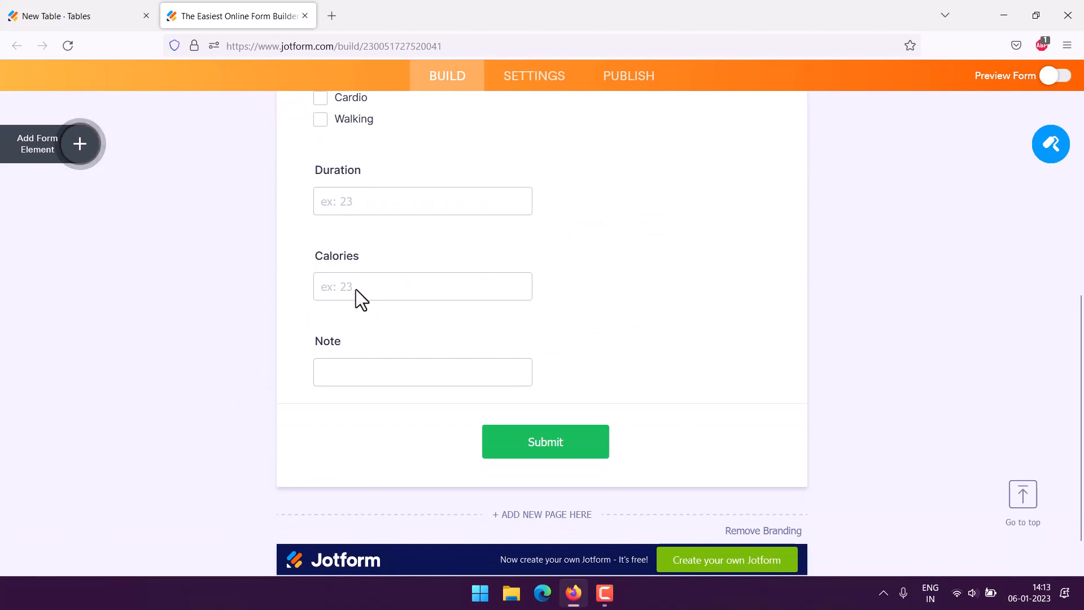
scroll(204, 301, up, 6)
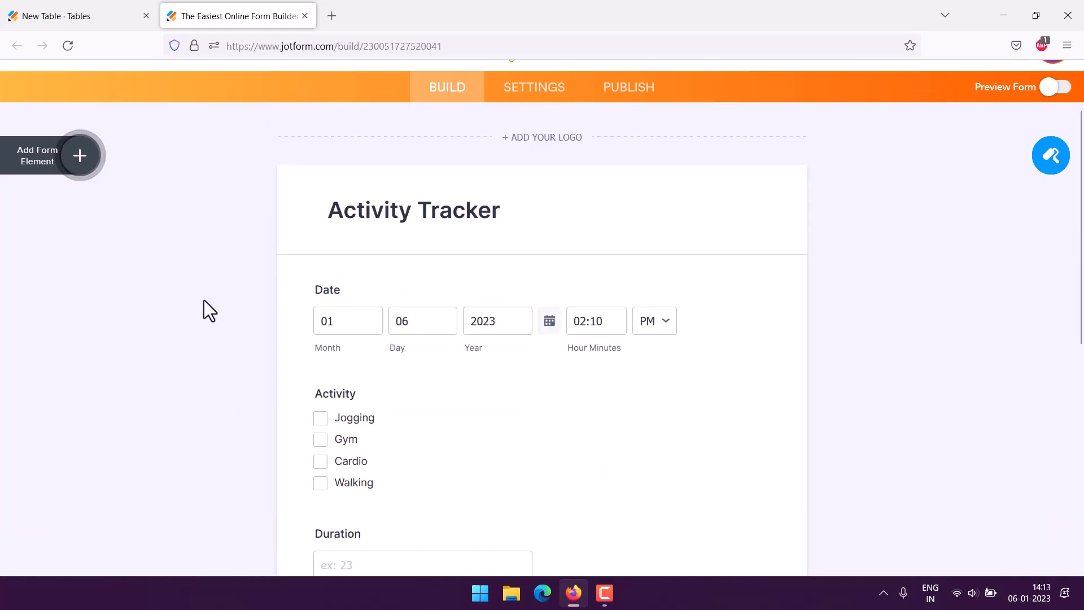
click(1055, 124)
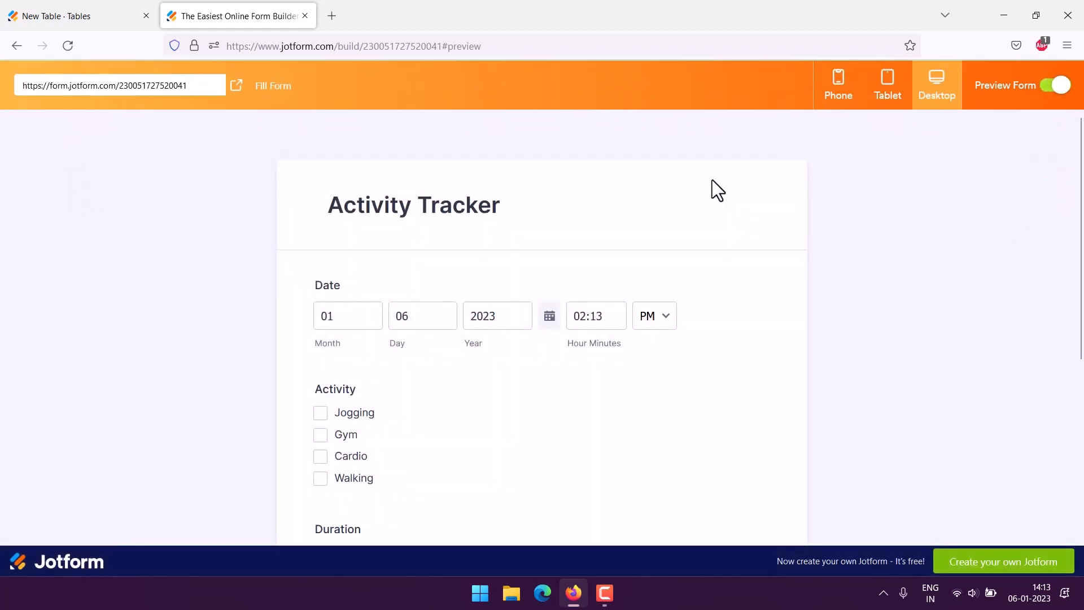
drag(329, 208, 501, 211)
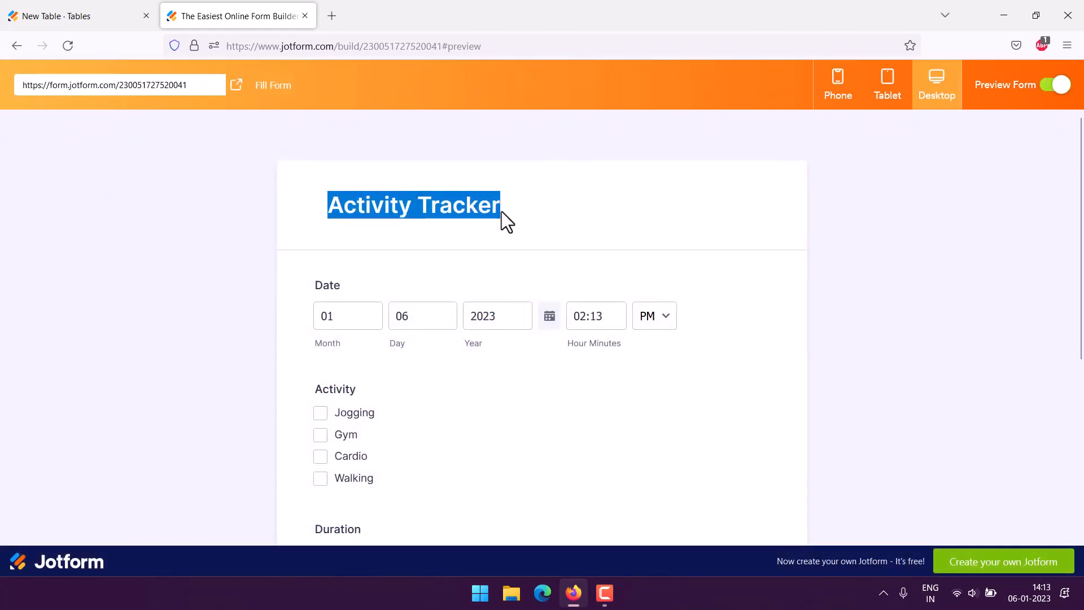
click(293, 229)
scroll(195, 222, down, 5)
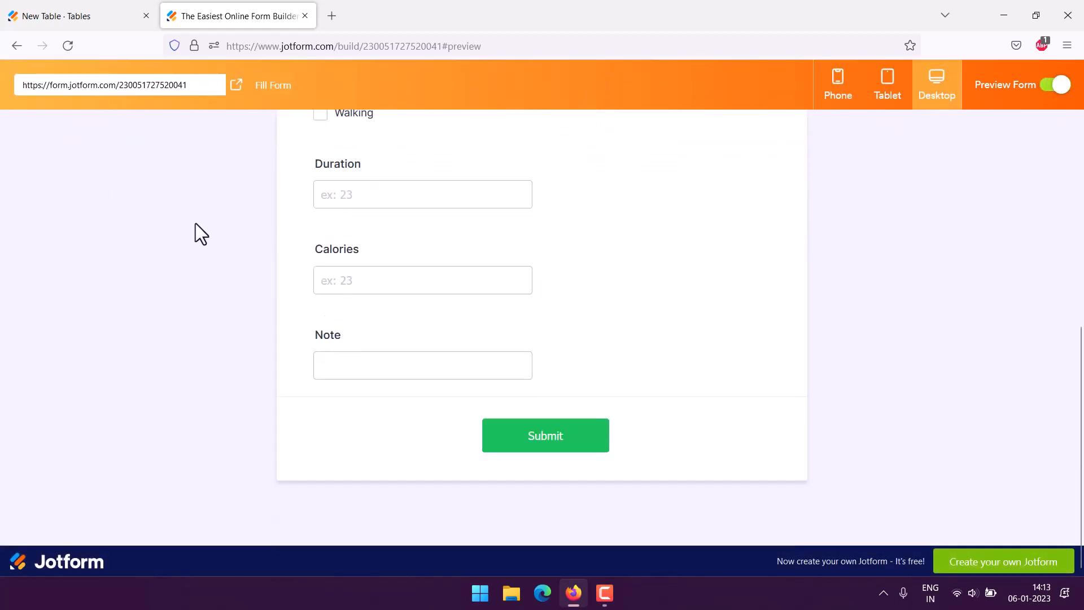
scroll(195, 222, up, 5)
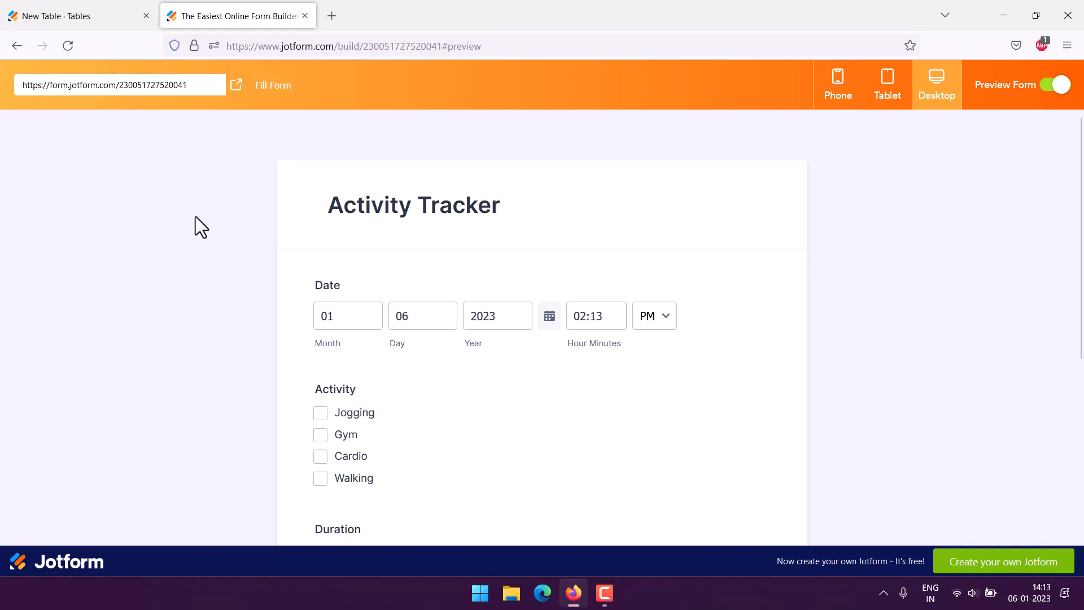
scroll(240, 229, down, 5)
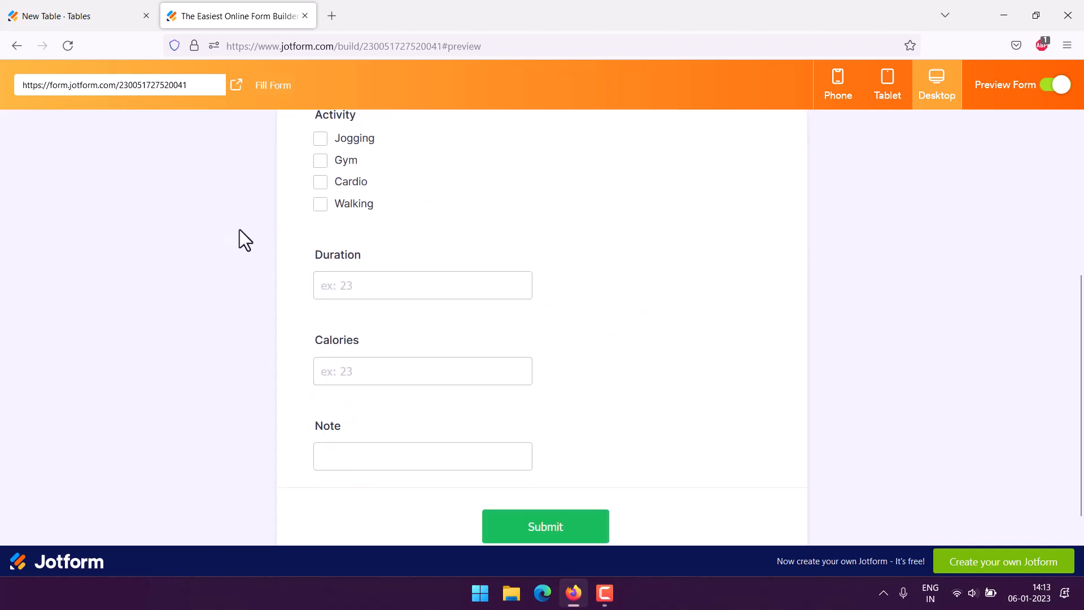
scroll(240, 229, up, 5)
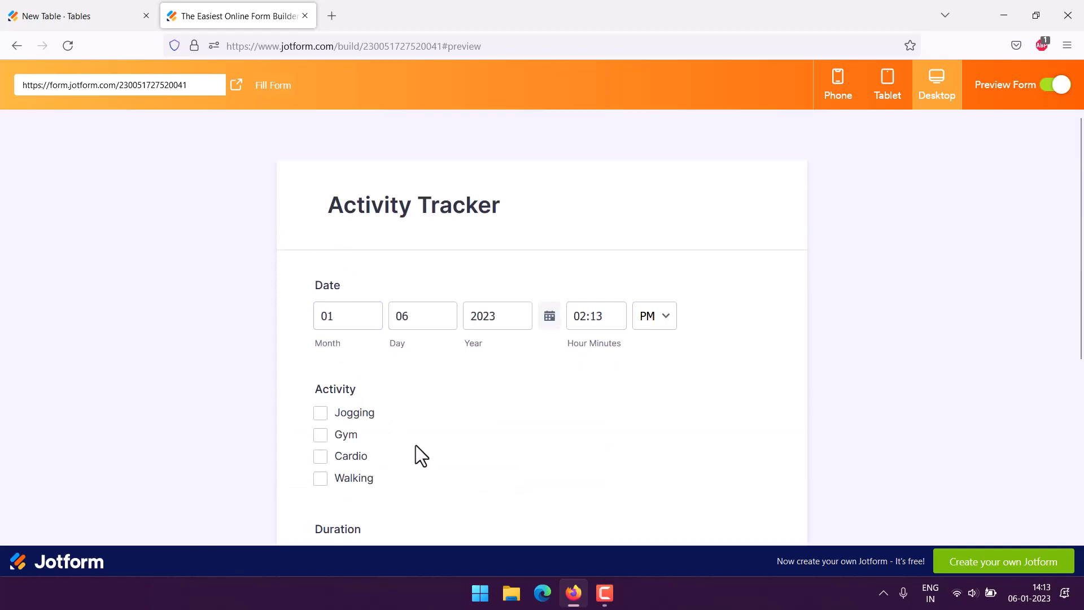
click(79, 15)
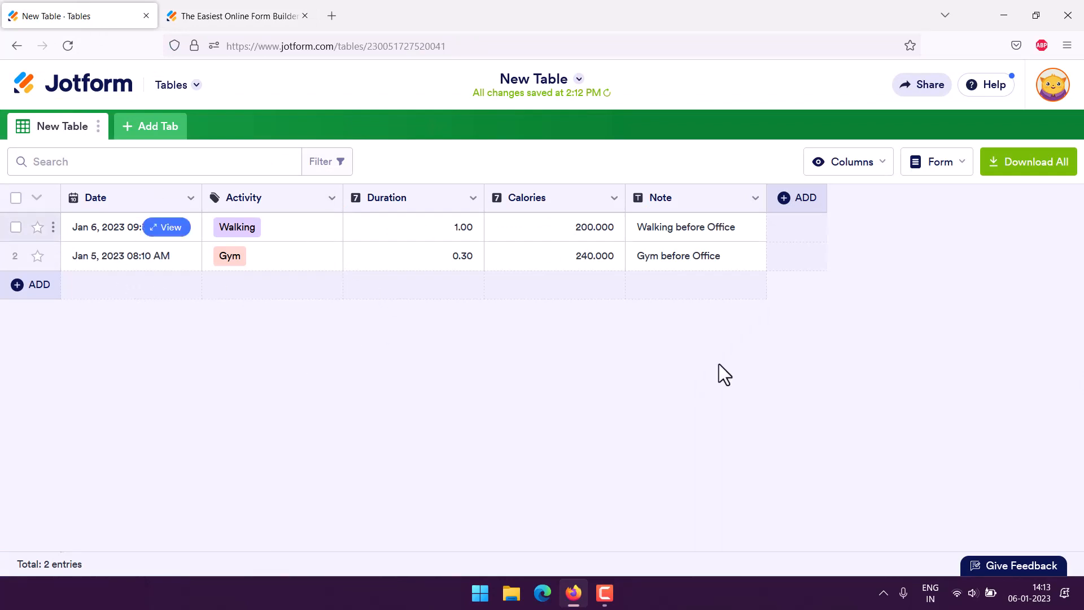